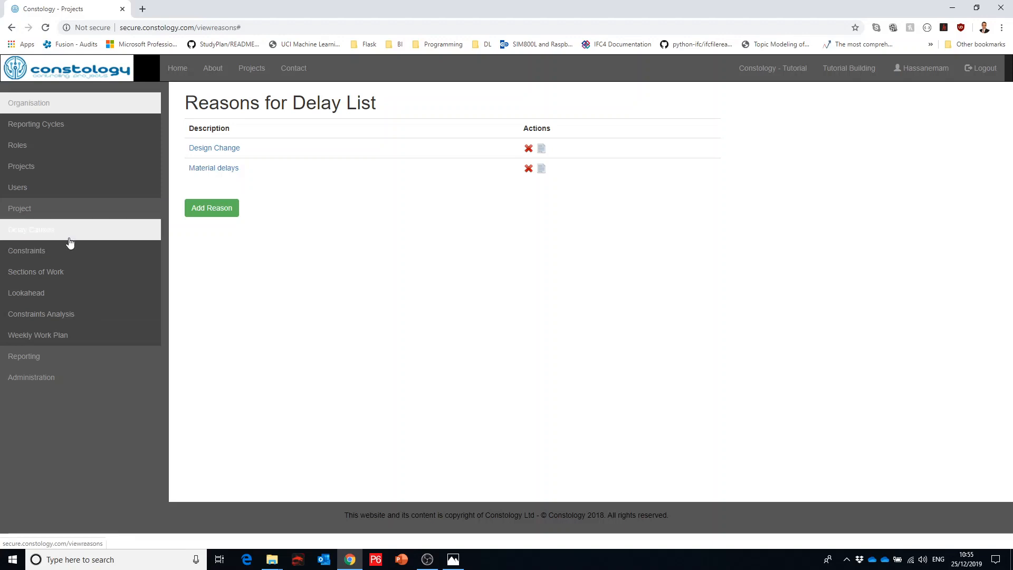
- View the project's sections of work and open its lookahead list
click(69, 244)
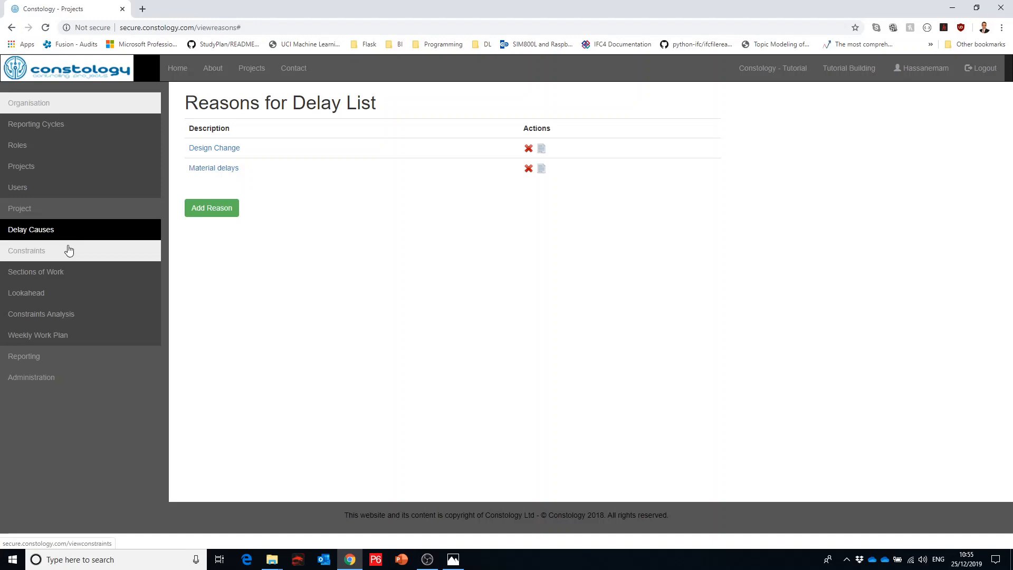
click(68, 277)
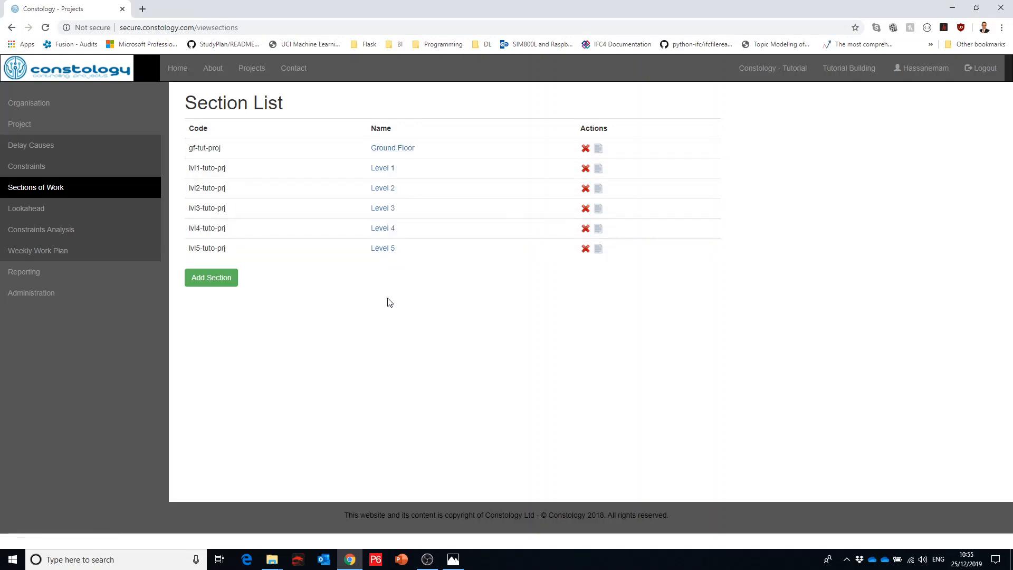
click(67, 210)
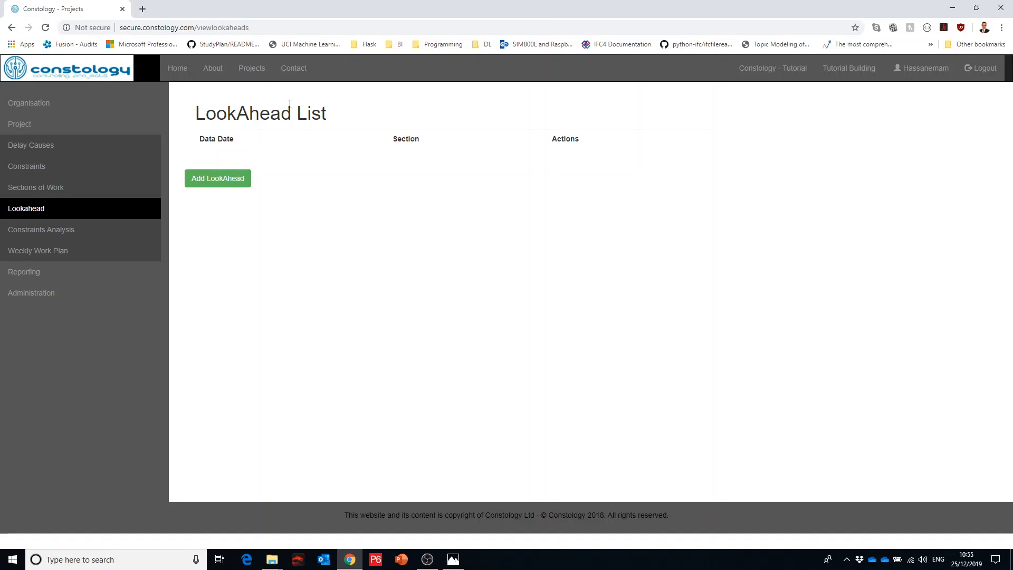
- Review the organisation's reporting cycles and the project information of Tutorial Building
click(40, 107)
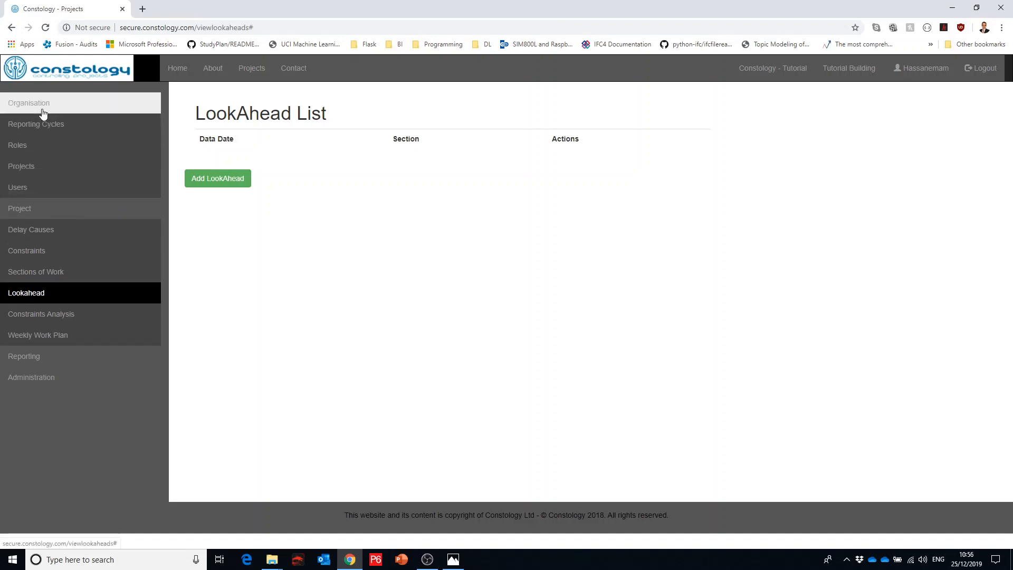
click(42, 130)
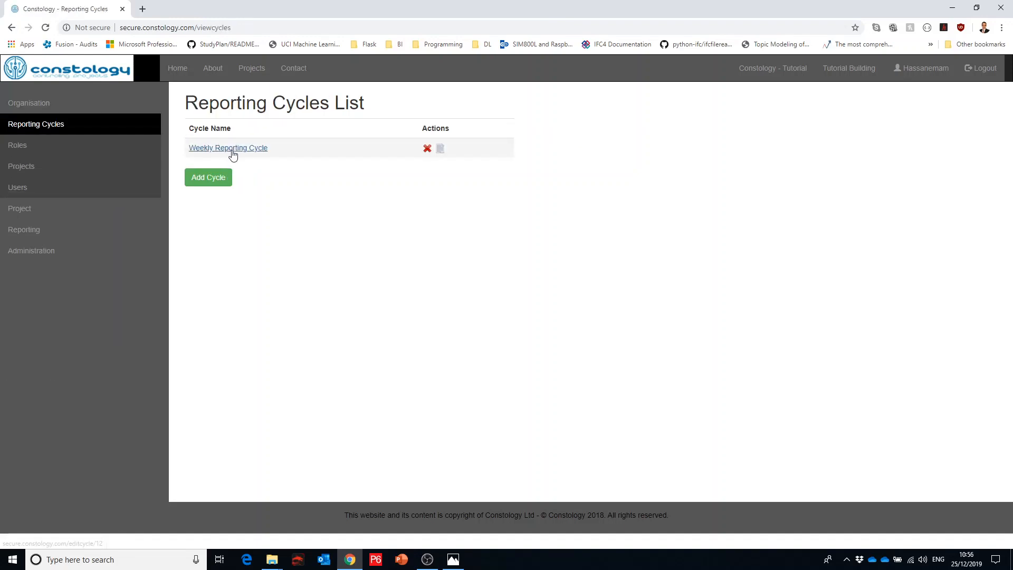
click(80, 167)
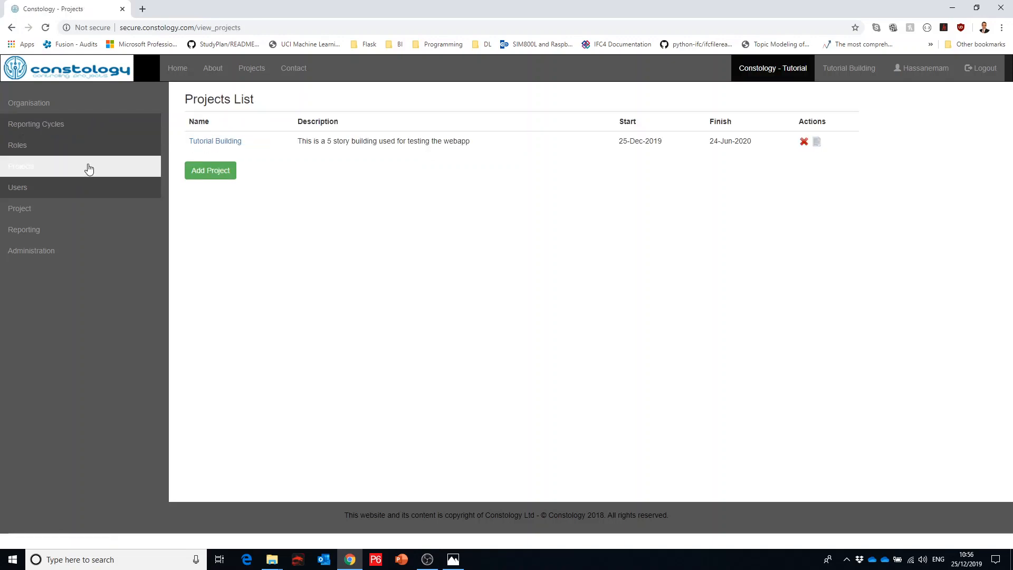
click(235, 141)
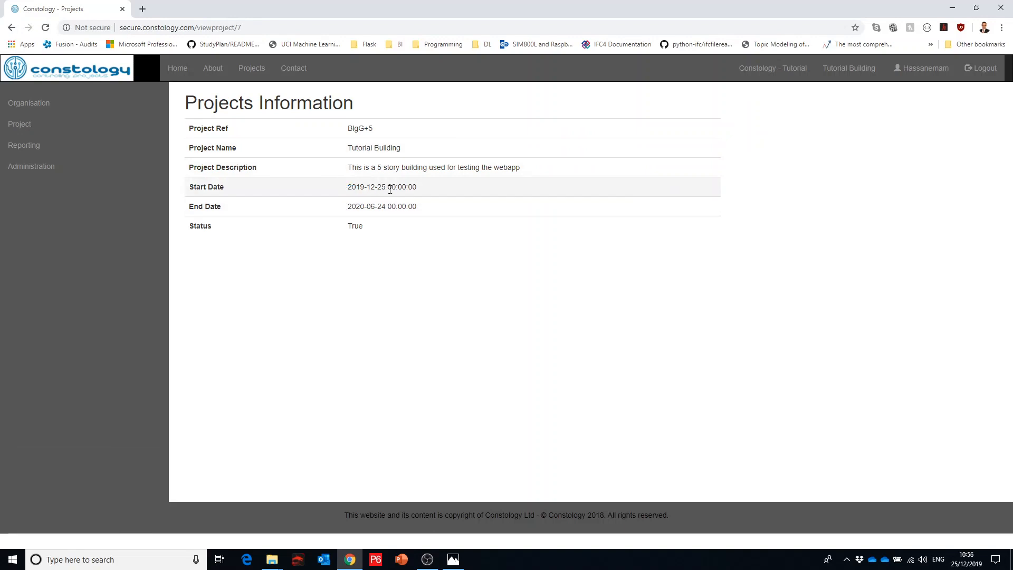
- Start a new lookahead for the project, review the available data dates and choose 25-Dec-2019
click(56, 129)
click(42, 216)
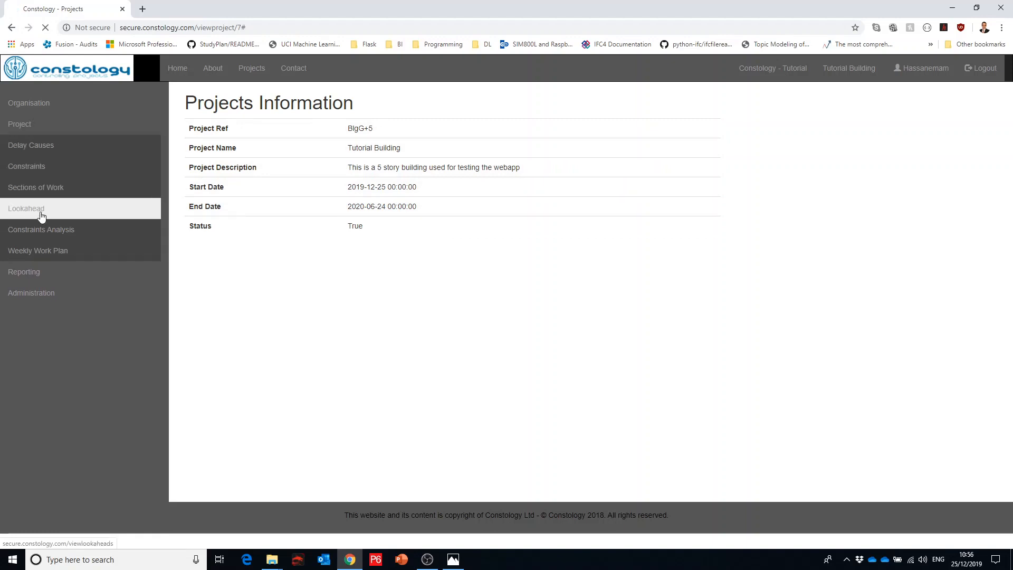
click(210, 185)
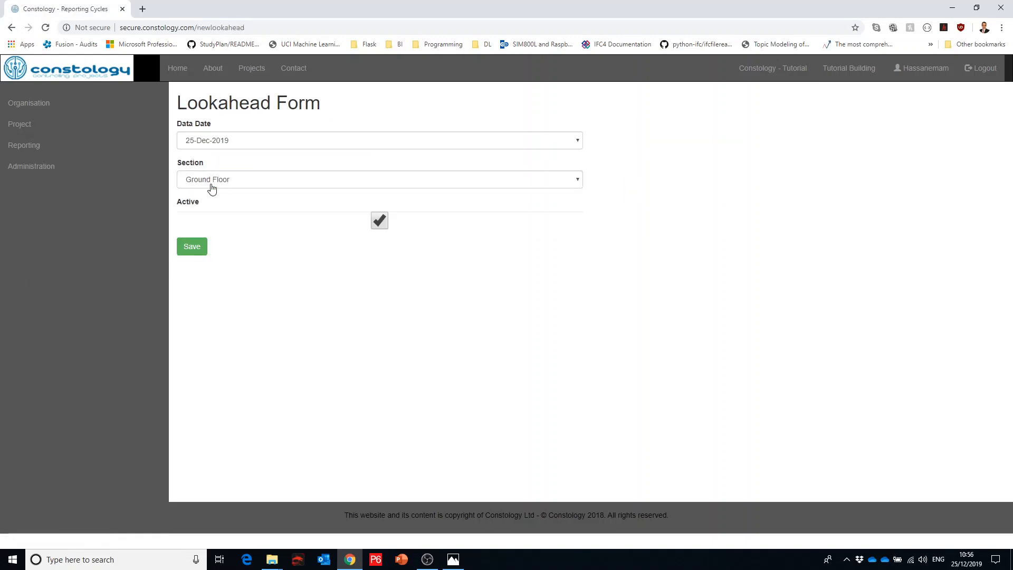
click(228, 147)
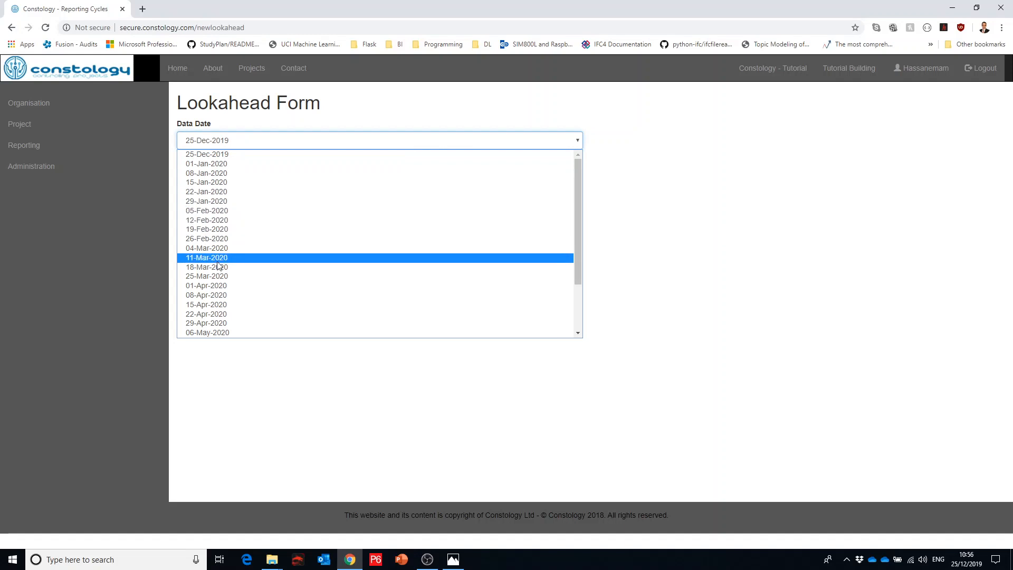
scroll(219, 261, down, 1)
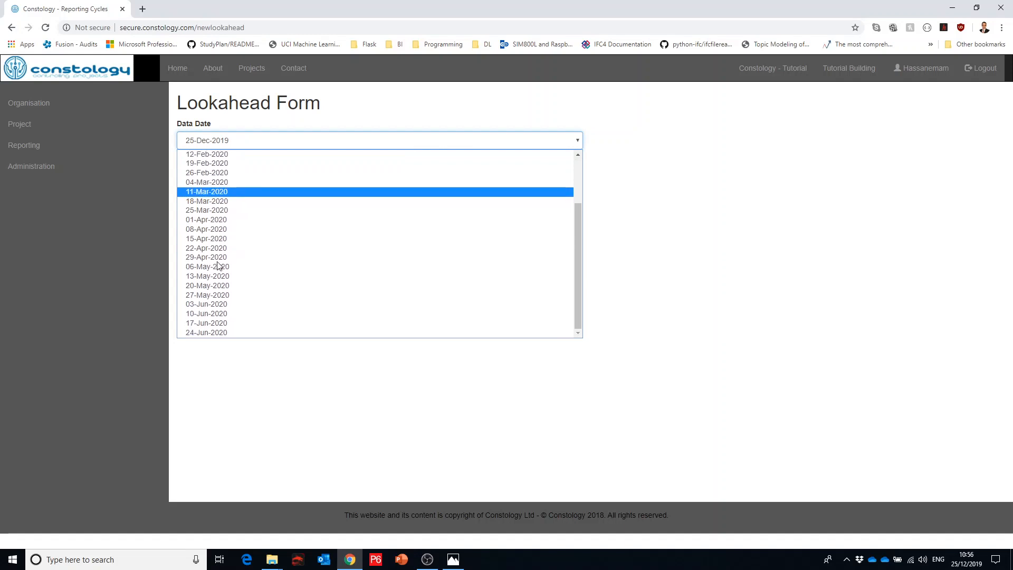
scroll(219, 265, up, 1)
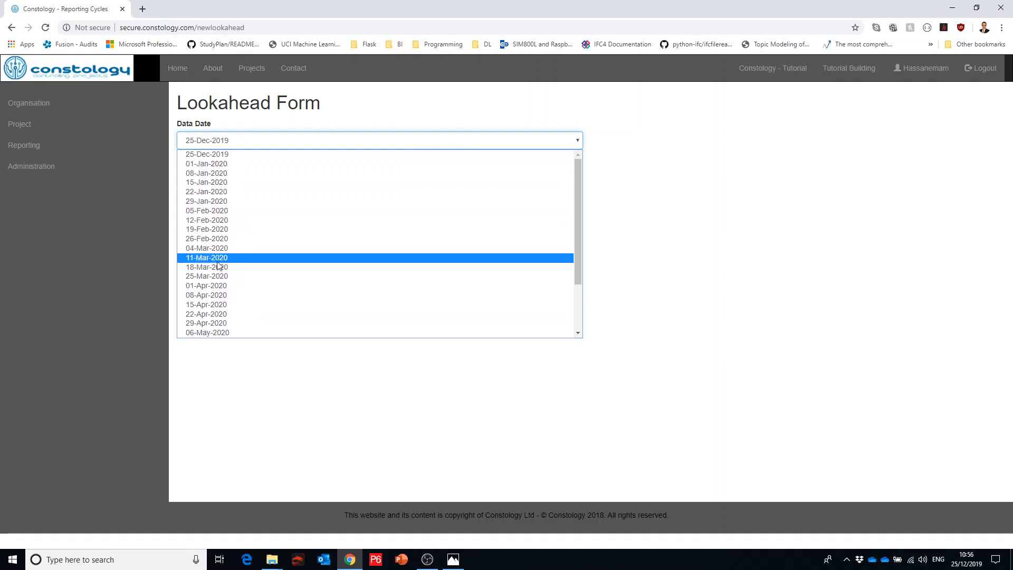
click(213, 156)
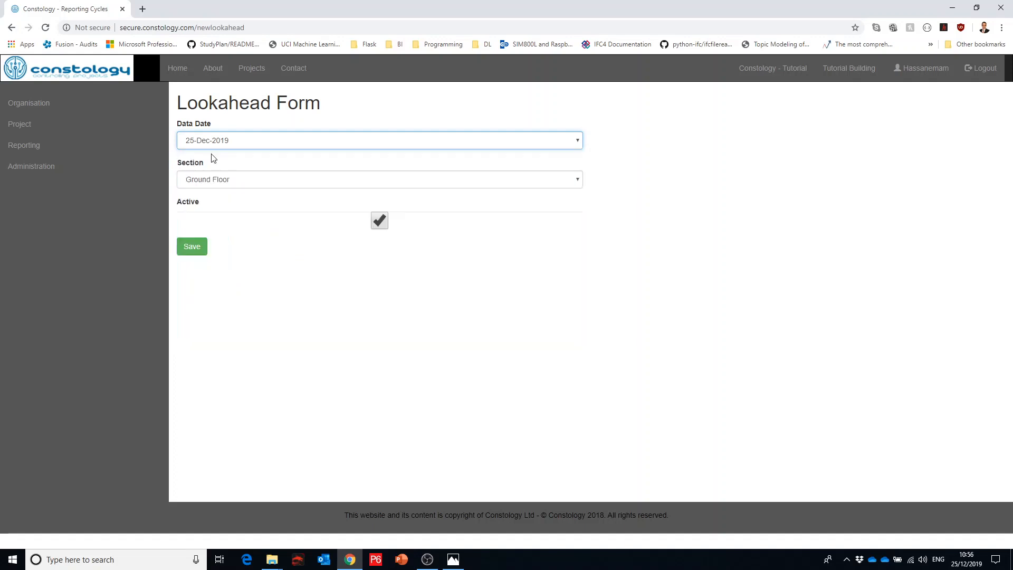
- Assign the new lookahead to the Ground Floor section and save it
click(209, 181)
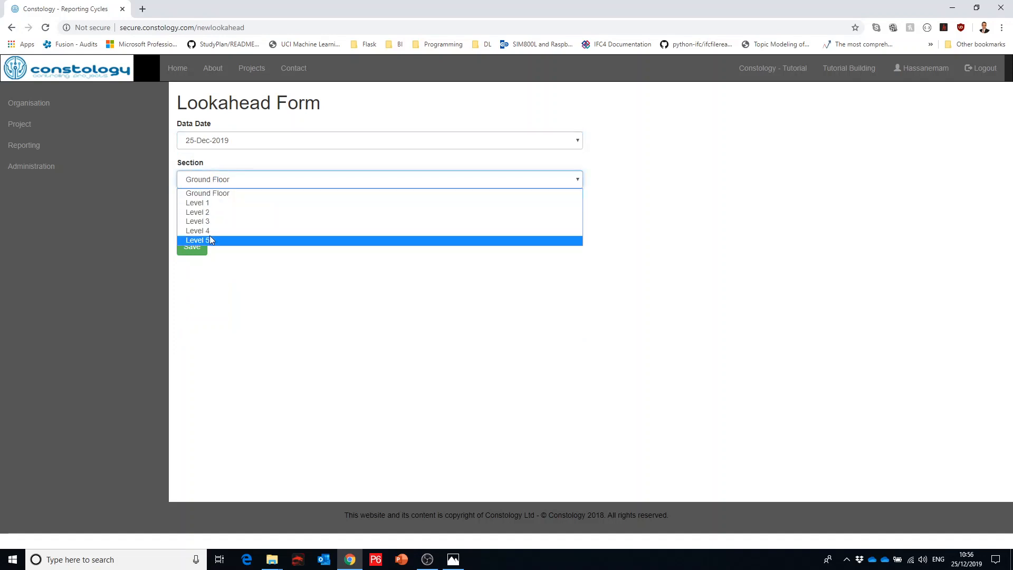
click(213, 195)
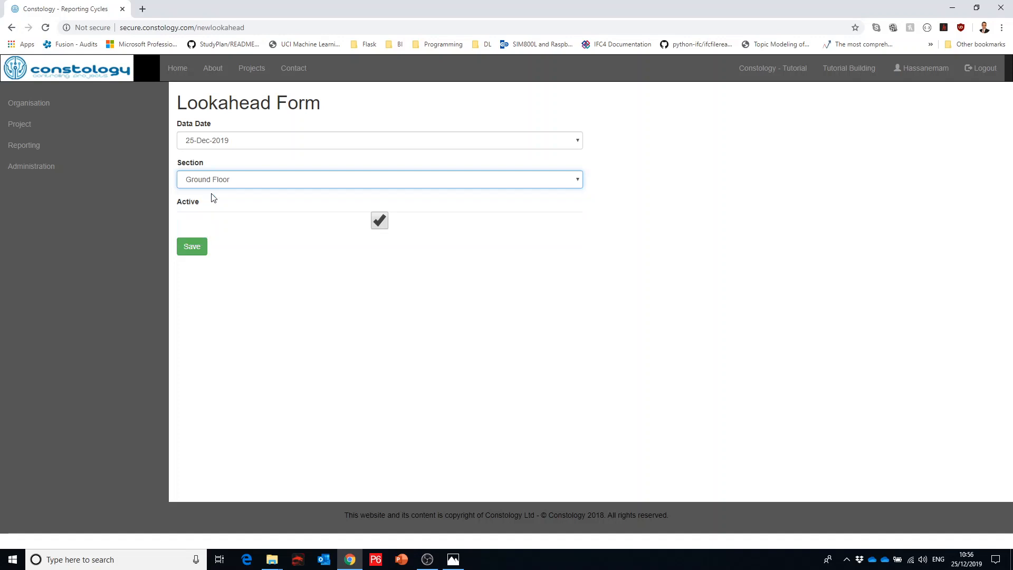
click(197, 255)
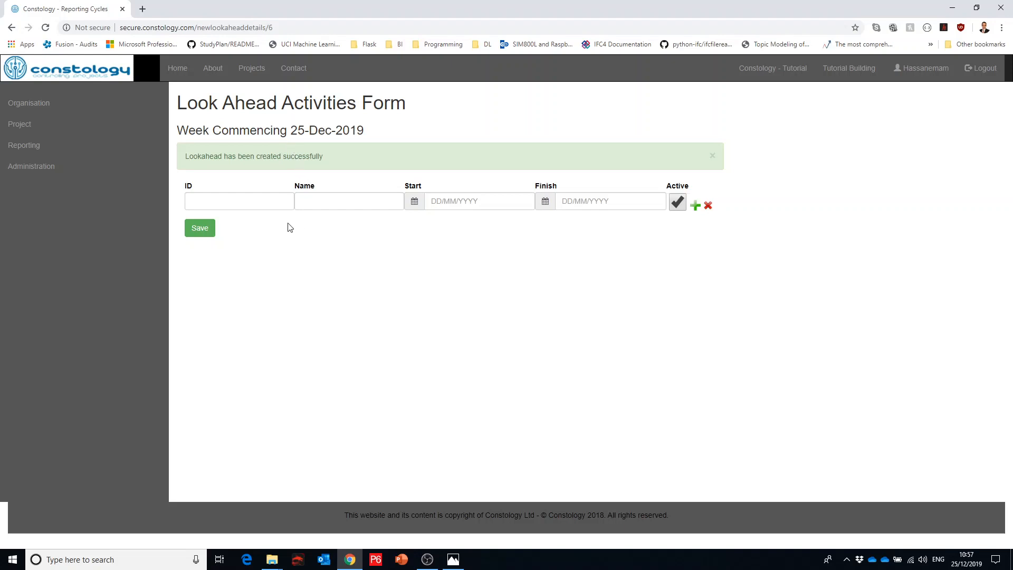
- Enter the first lookahead activity with ID A1029330 and the name "Excavation for foundation"
click(249, 207)
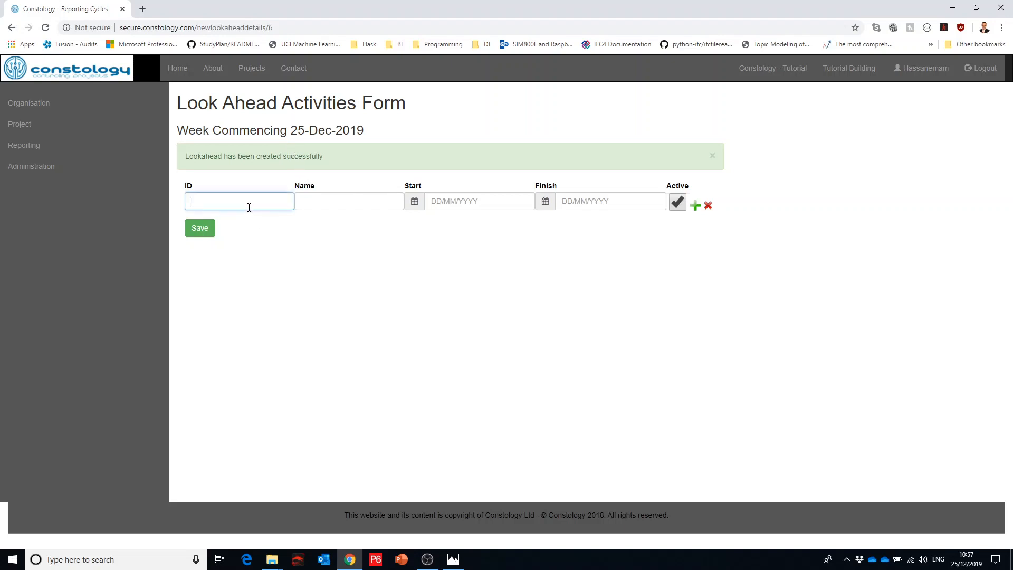
text(A1029330)
key(Tab)
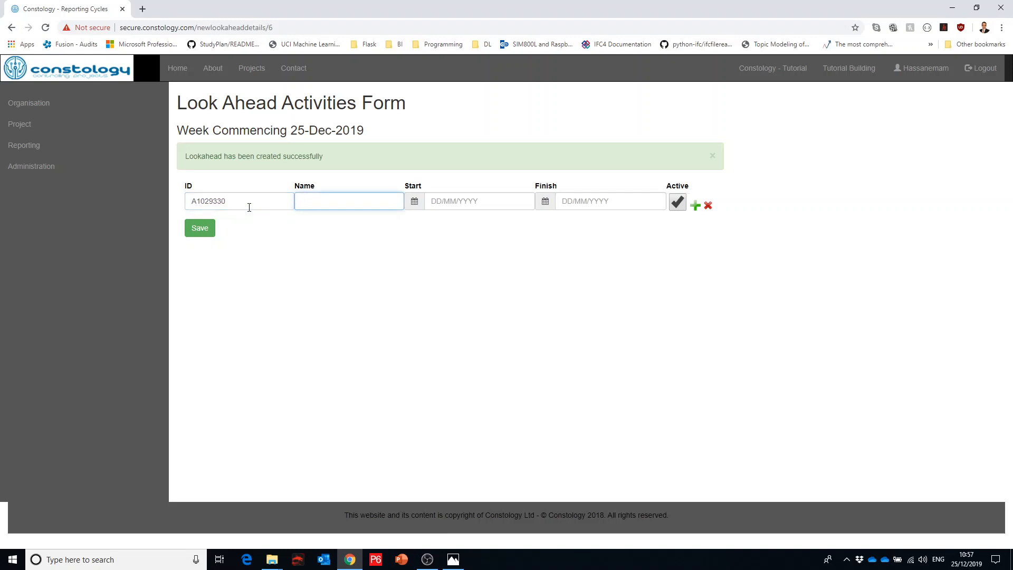
text(Bli)
key(BackSpace)
key(BackSpace)
key(BackSpace)
text(Excavation for foundation)
key(Tab)
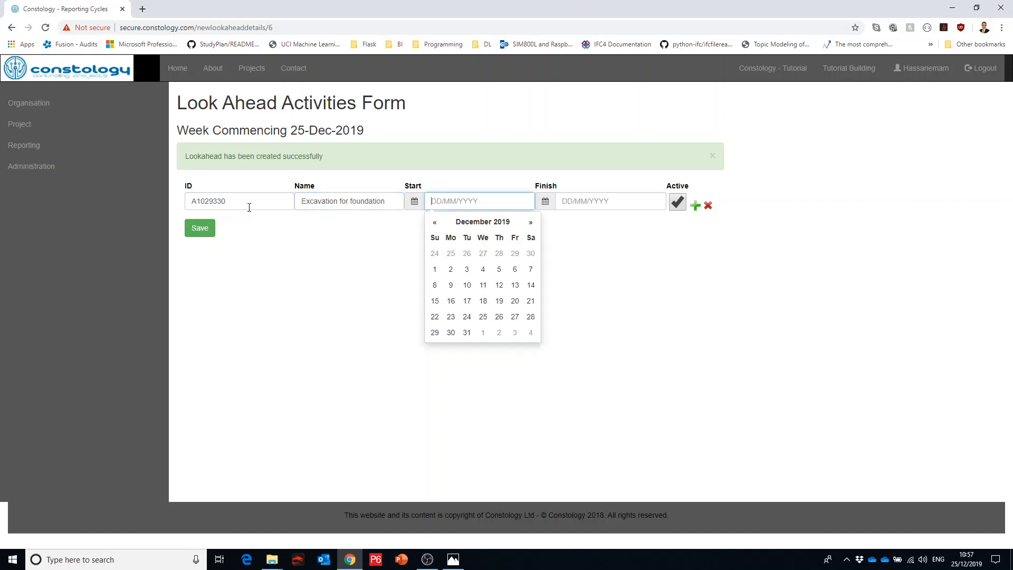
- Set the excavation activity's start date to 25/12/2019 and its finish date to 01/12/2019
click(482, 316)
click(581, 205)
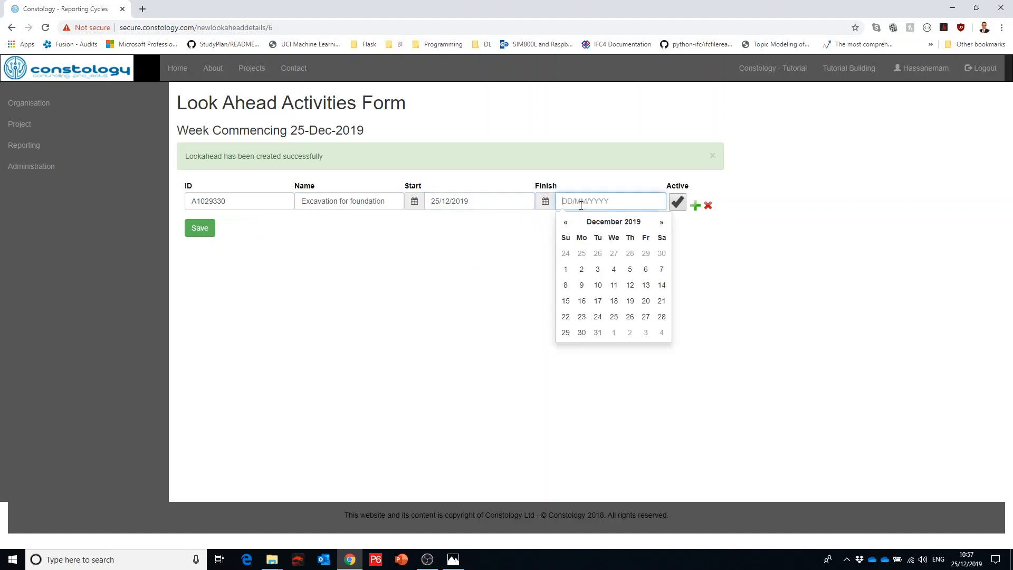
click(566, 270)
click(460, 257)
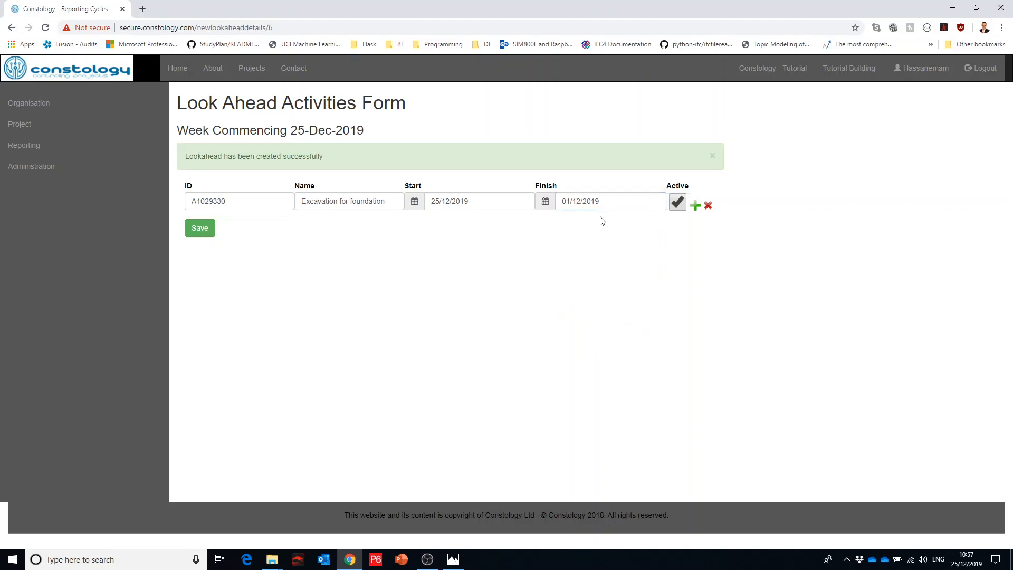
- Add a second activity row with ID A2343504 and the name "Blinding"
click(695, 206)
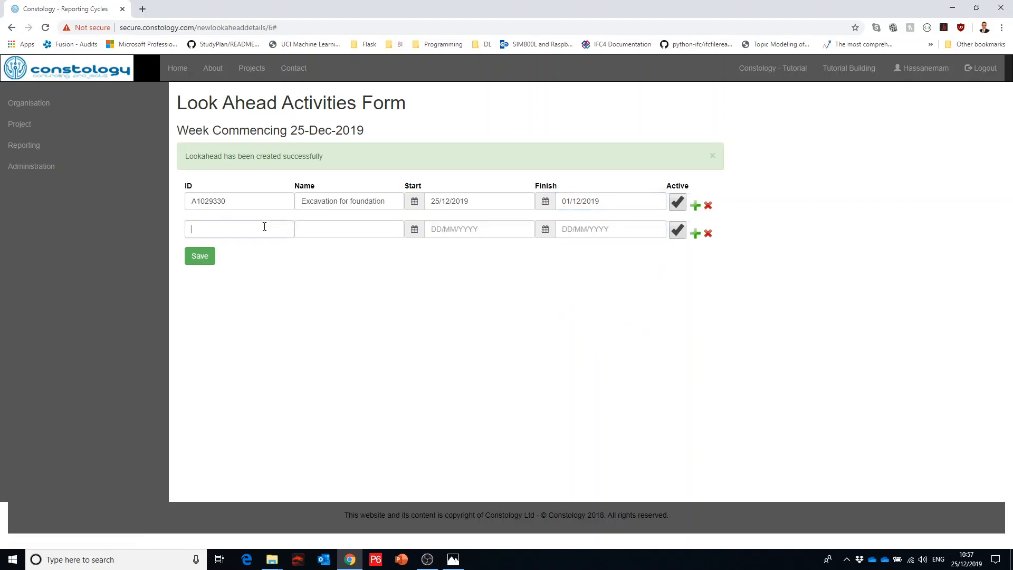
click(264, 226)
text(A2343504)
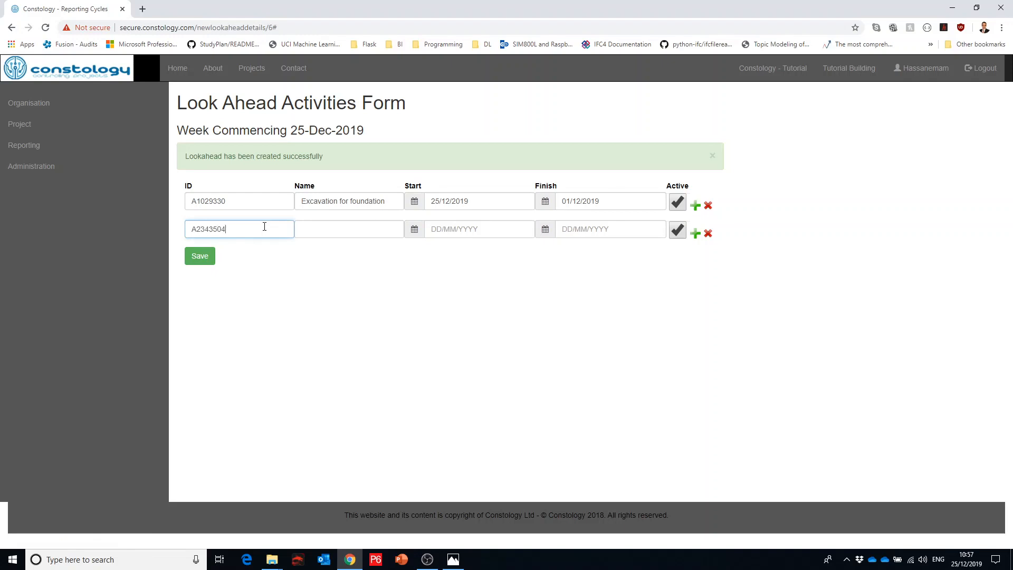
key(Tab)
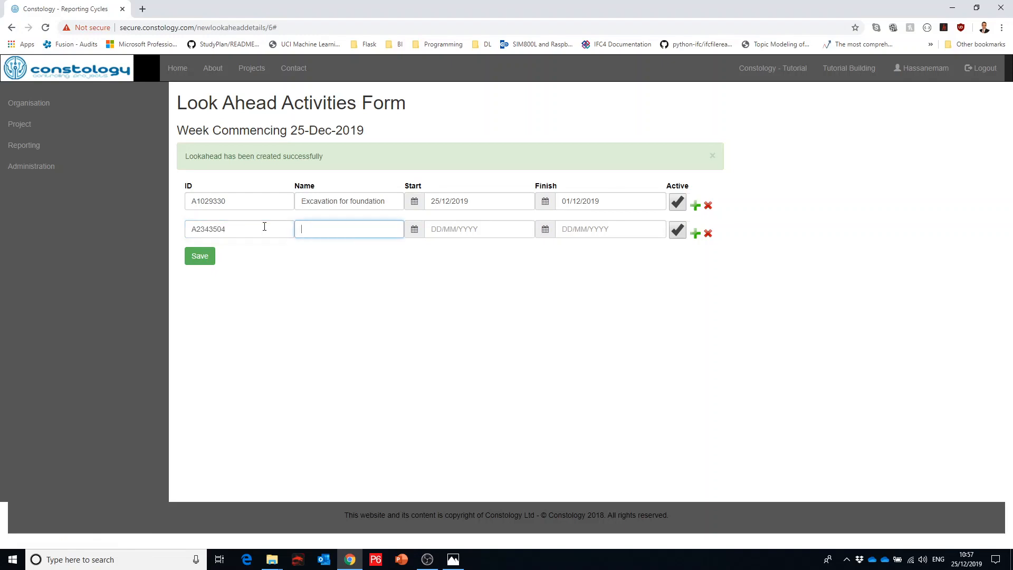
text(E)
text(Blinding)
key(Tab)
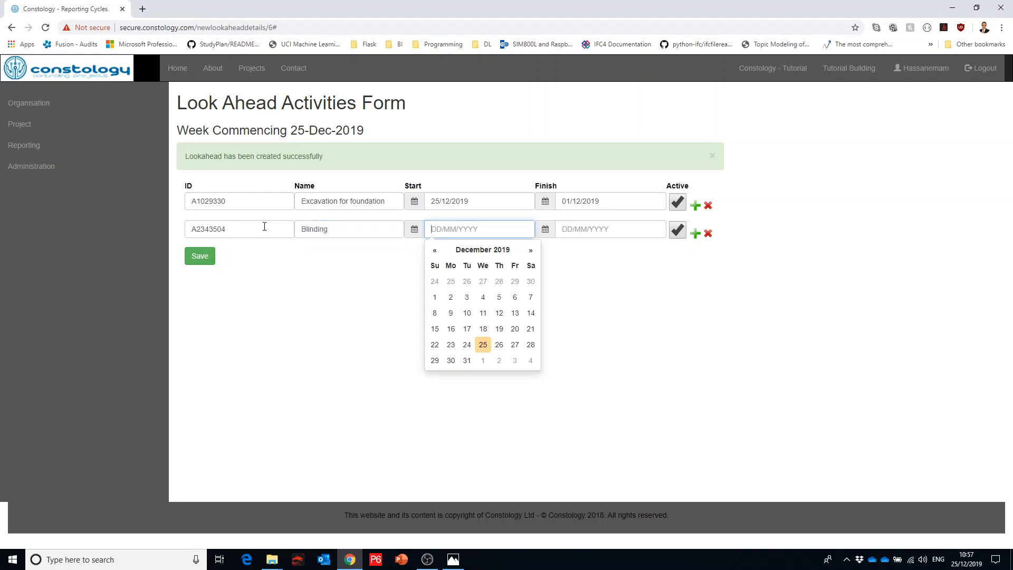
- Set the Blinding activity's start date to 02/01/2020 and its finish date to 03/01/2020
click(498, 361)
click(581, 231)
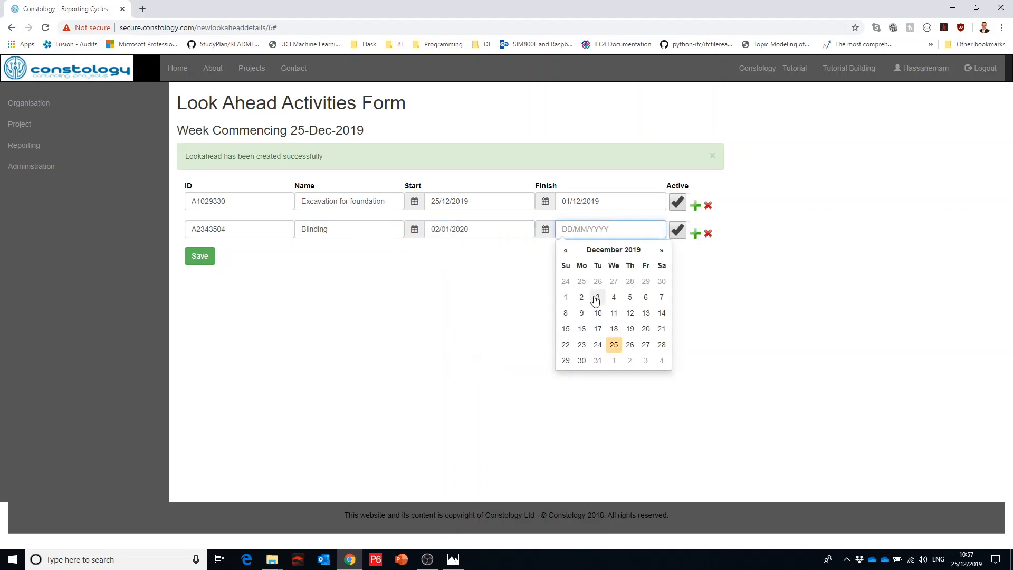
click(645, 361)
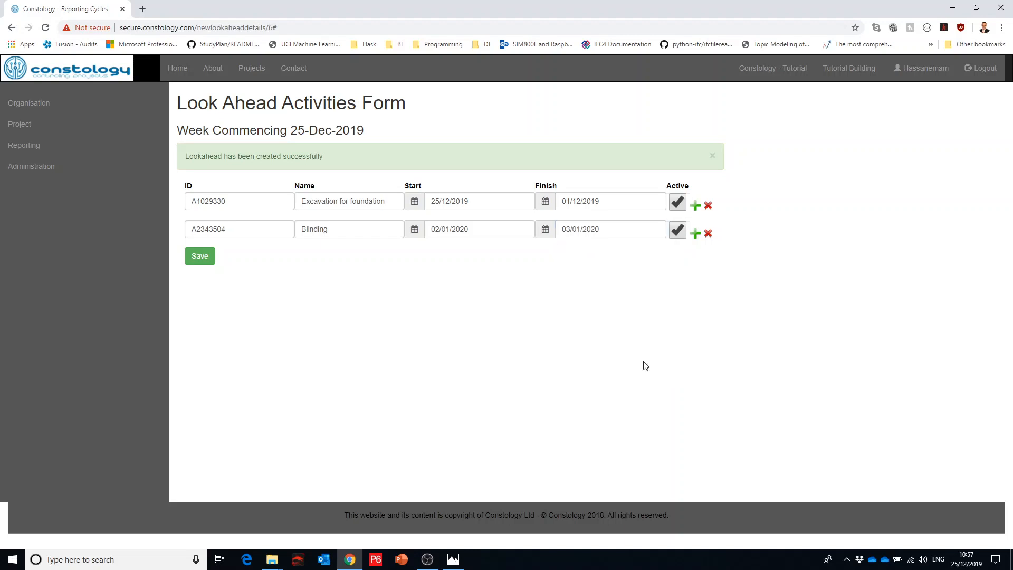
- Add a third activity row with ID A34r34r34 and the name "Waterproofing"
click(695, 233)
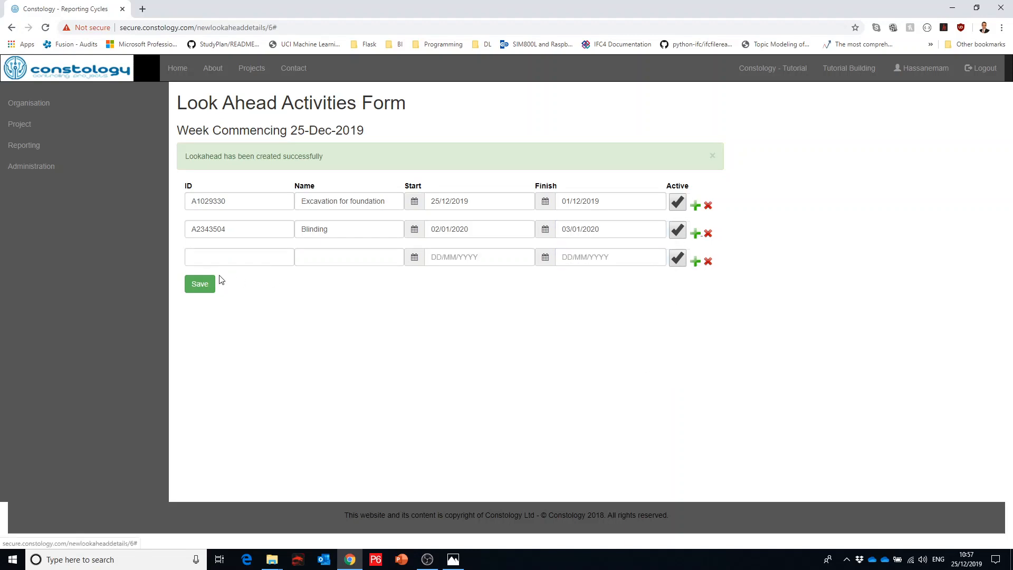
click(222, 262)
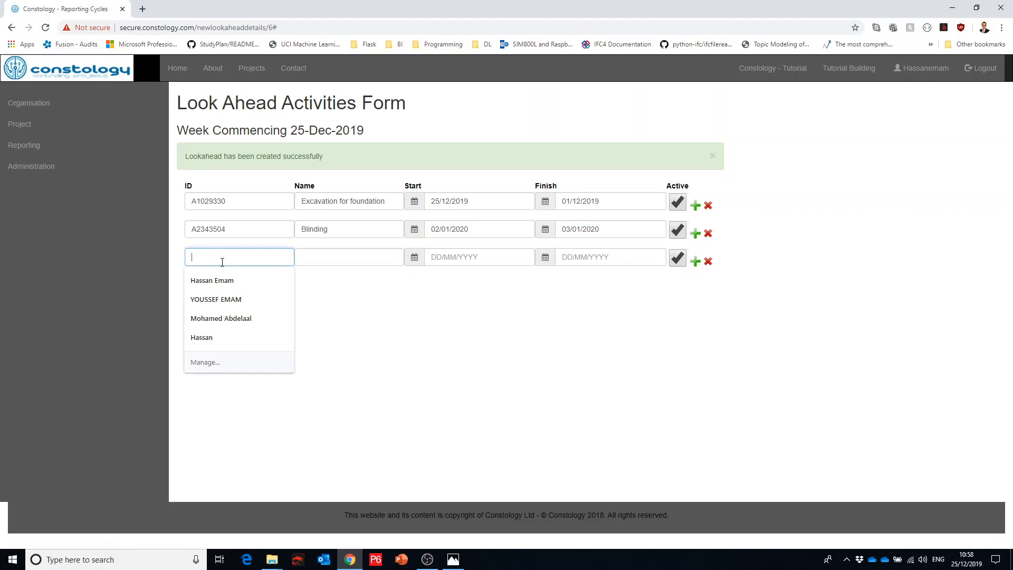
text(A34r34r34)
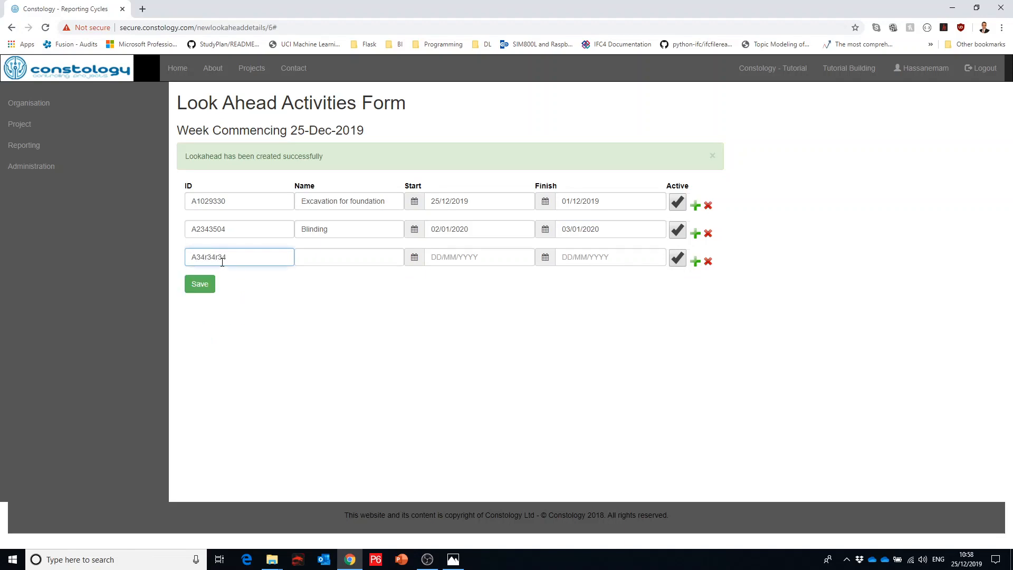
click(322, 264)
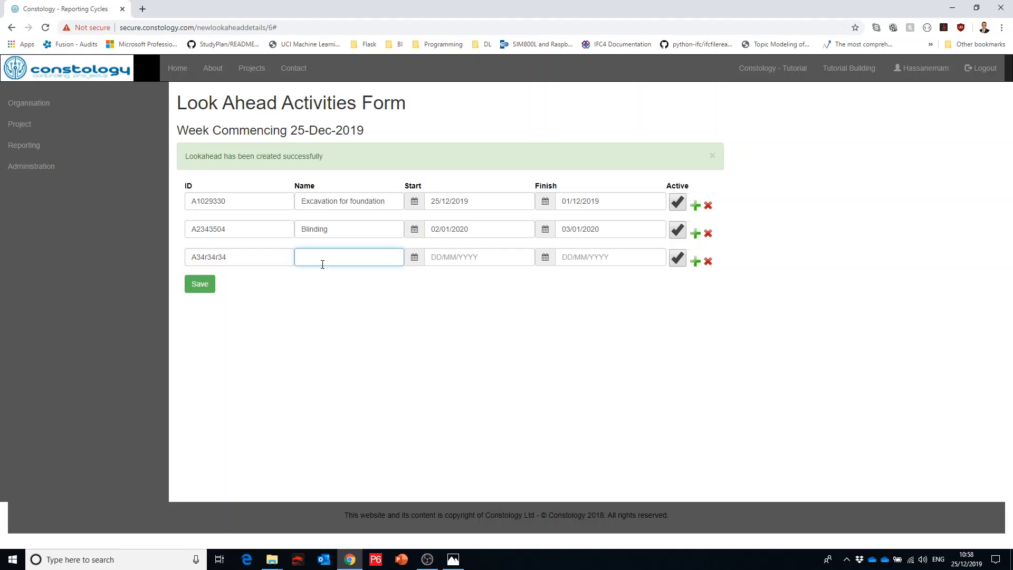
text(Waterproofing)
- Set the Waterproofing activity's start date to 06/01/2020 and its finish date to 17/01/2020
click(450, 256)
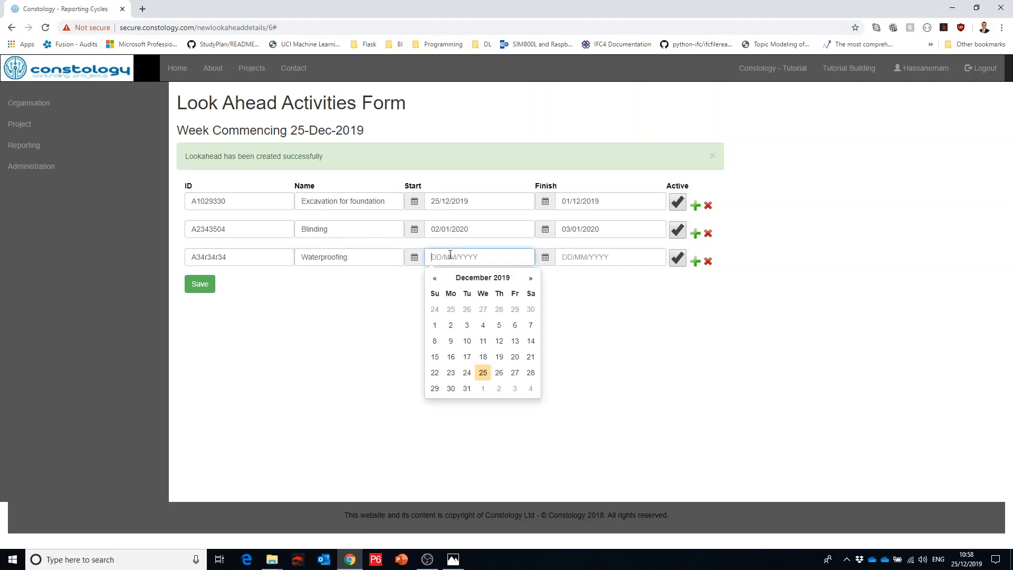
click(531, 278)
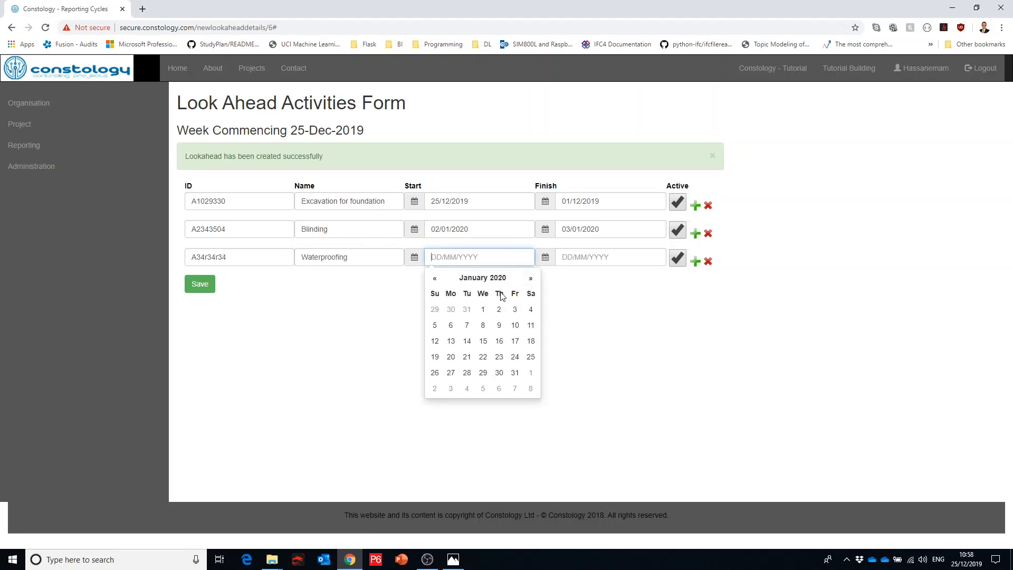
click(451, 326)
click(585, 261)
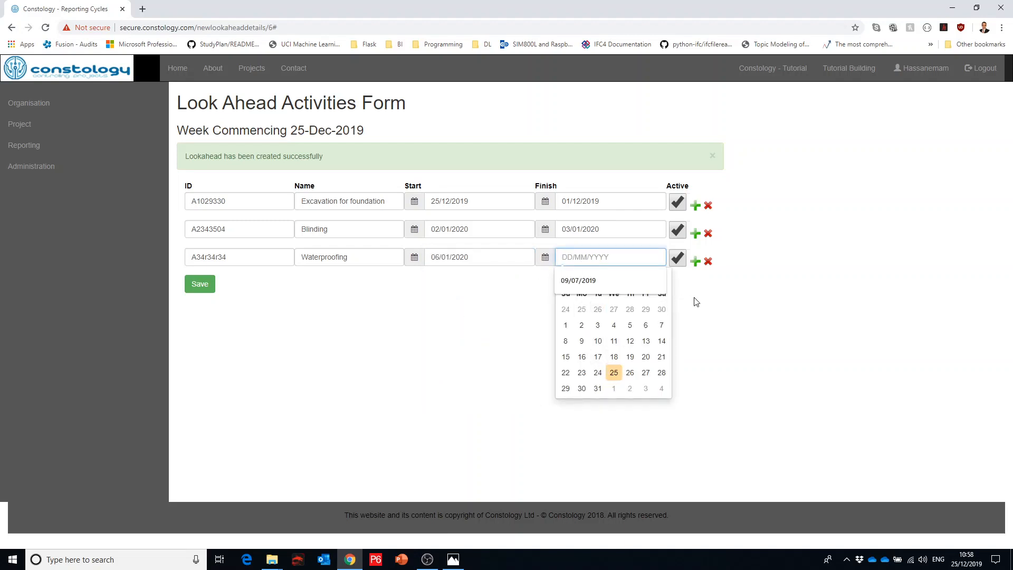
click(671, 287)
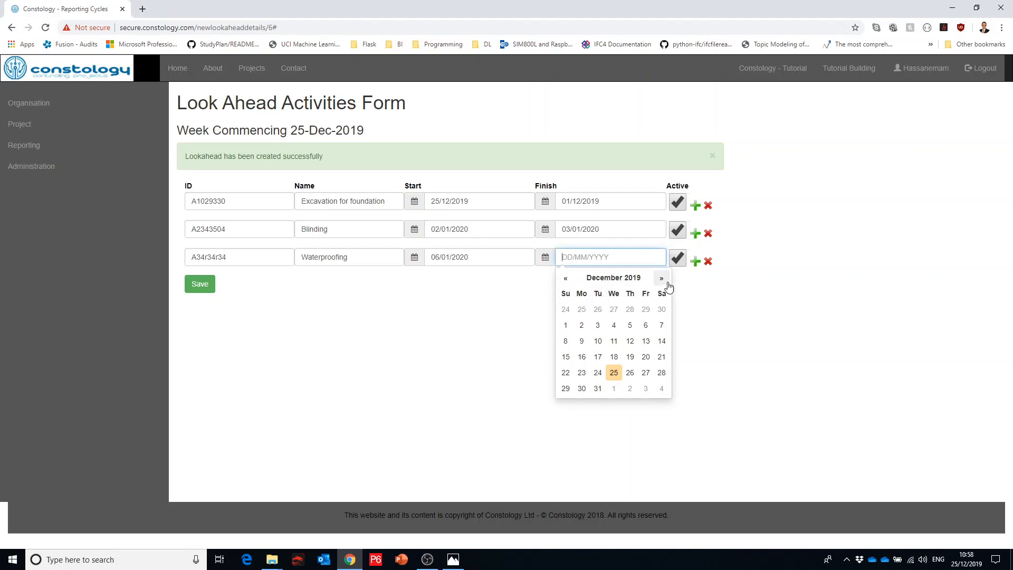
click(660, 278)
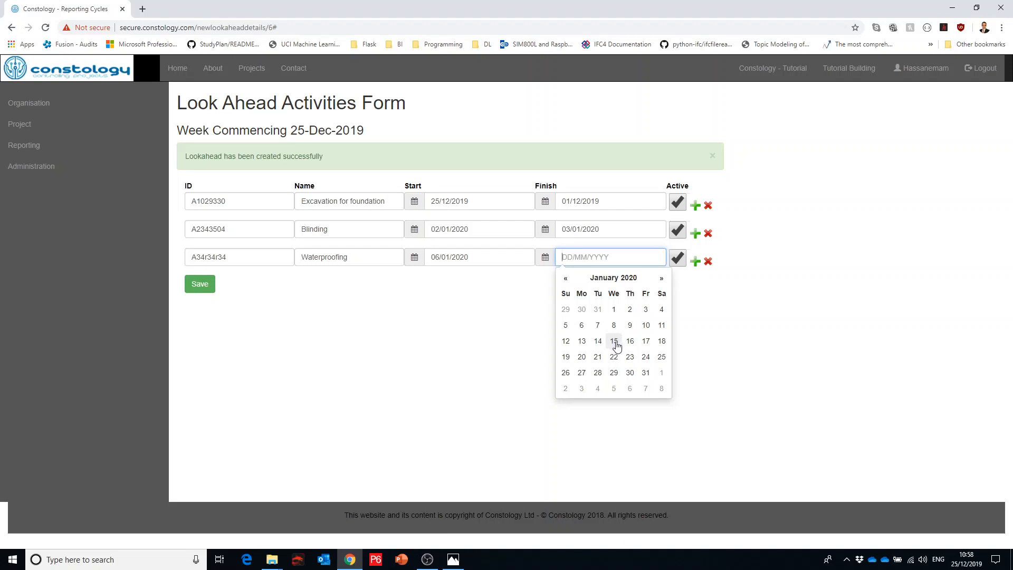
click(645, 342)
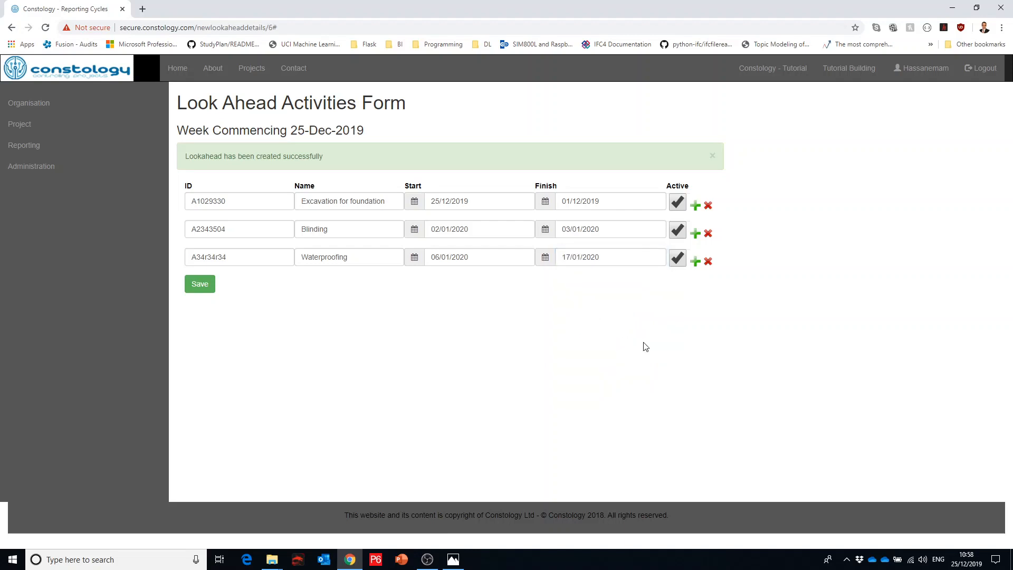
- Add a fourth activity row with ID B3445fk and the name "Protection Screed"
click(695, 263)
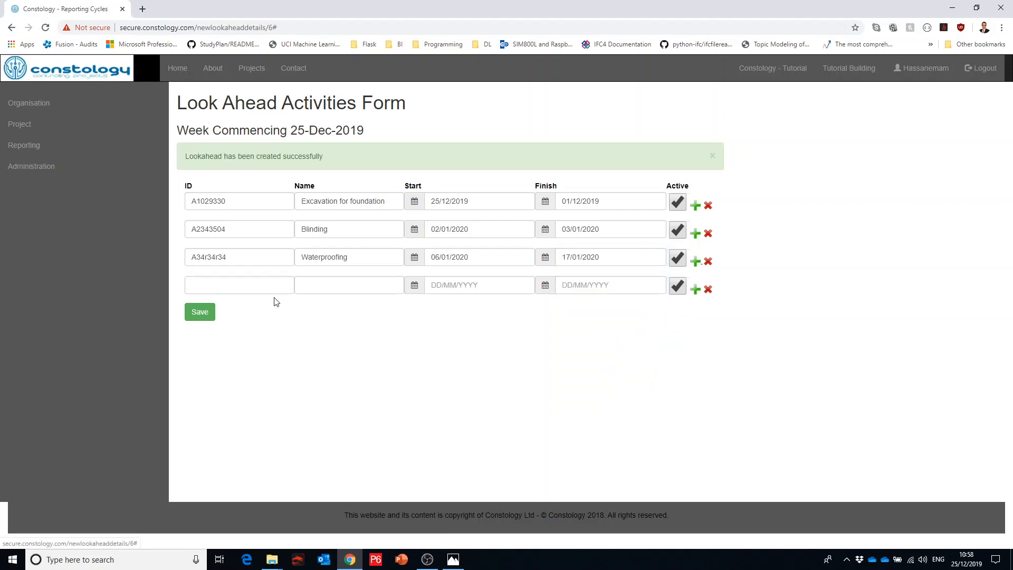
click(263, 288)
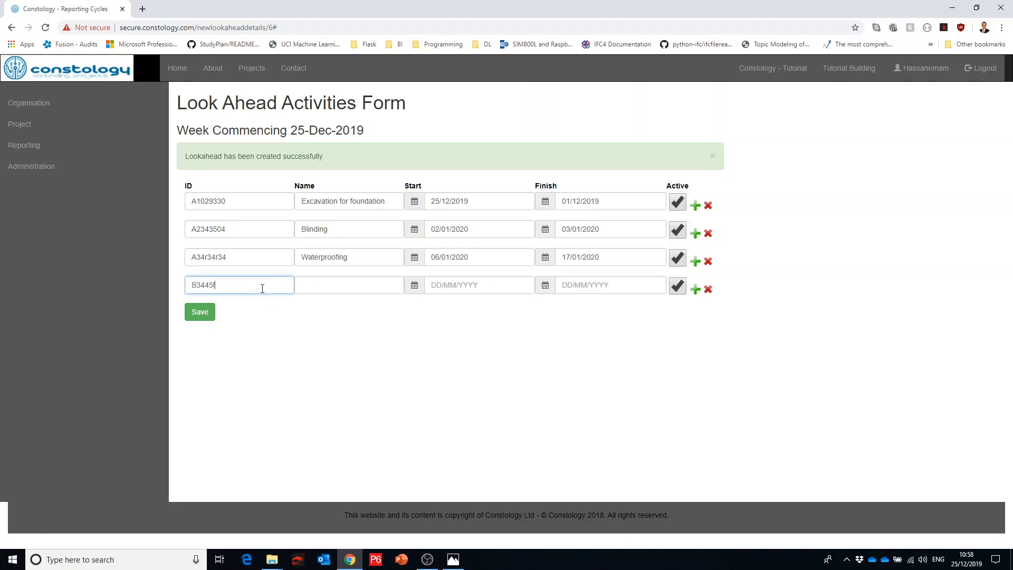
key(Tab)
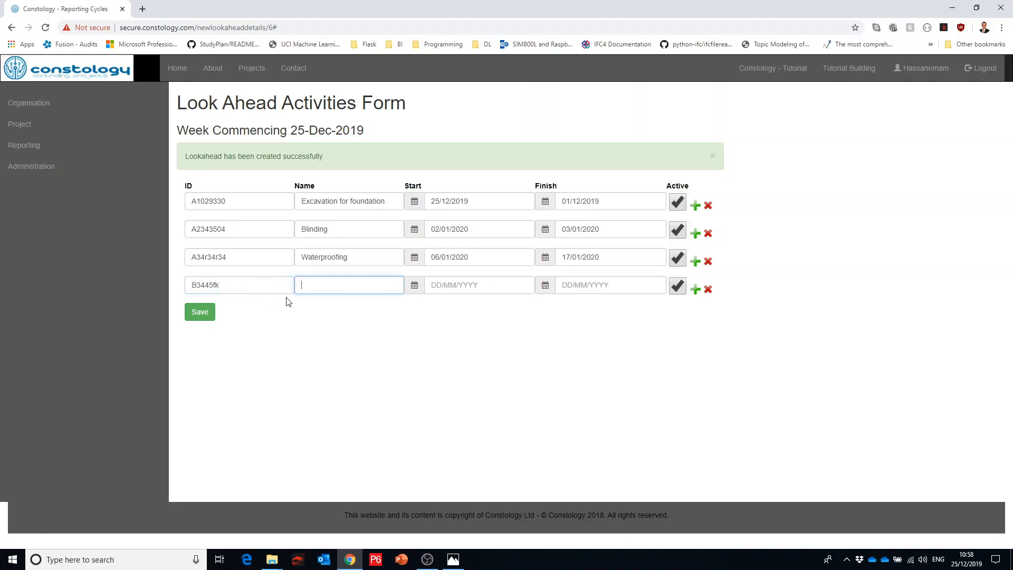
text(S)
key(BackSpace)
key(BackSpace)
text(Protection Screed)
key(Tab)
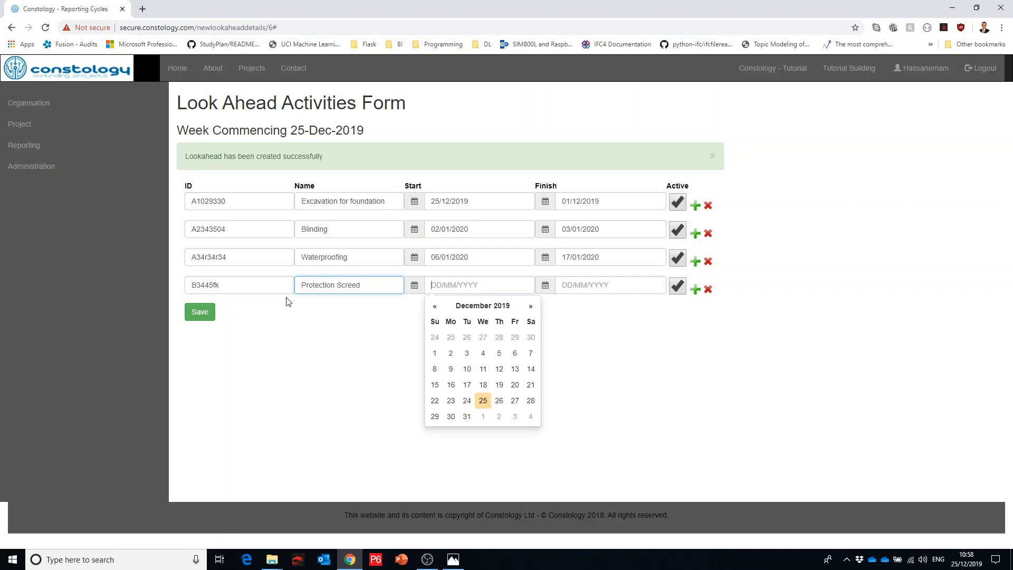
- Set the Protection Screed activity's start date to 20/01/2020 and its finish date to 24/01/2020
click(529, 307)
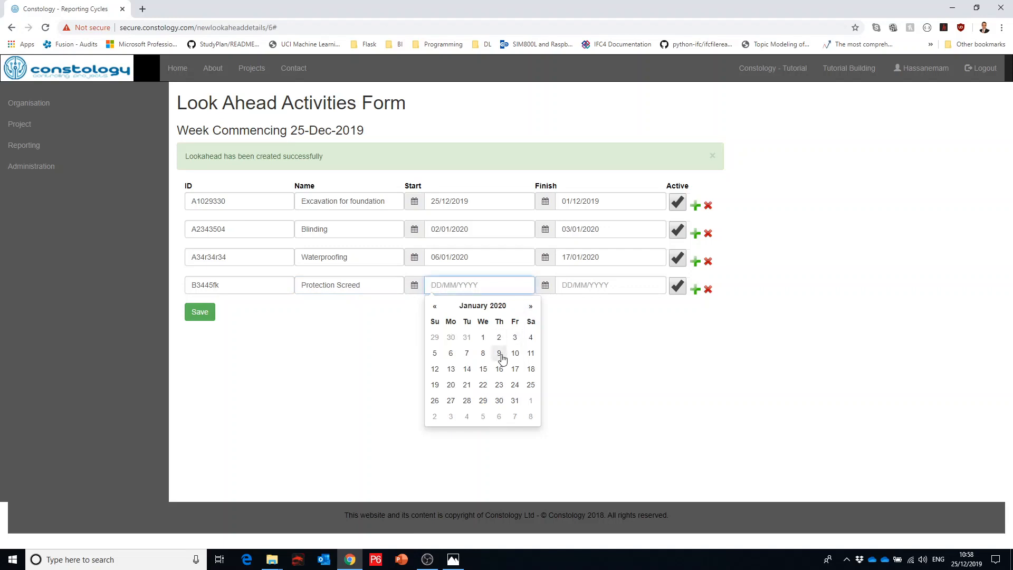
click(449, 385)
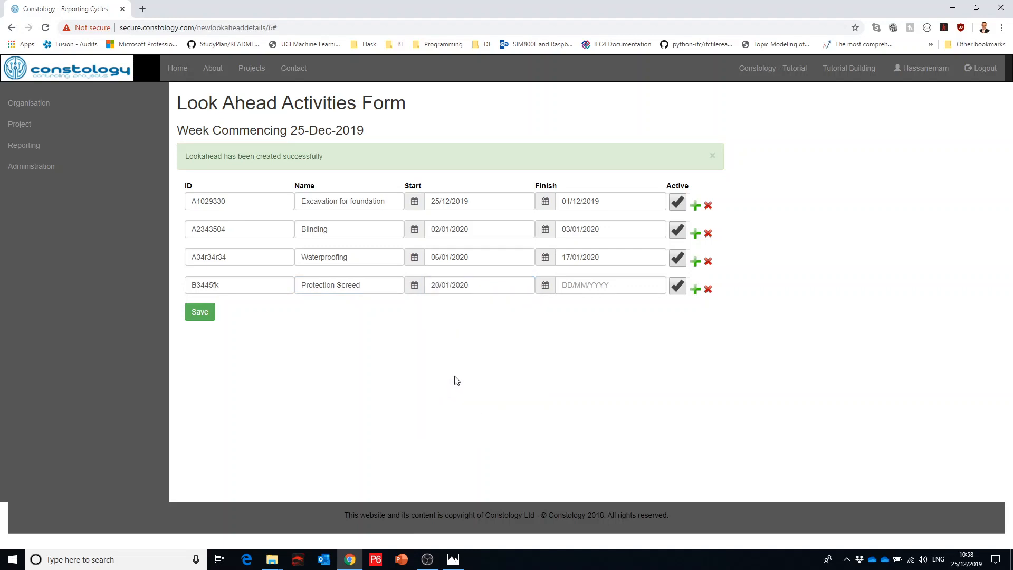
click(570, 290)
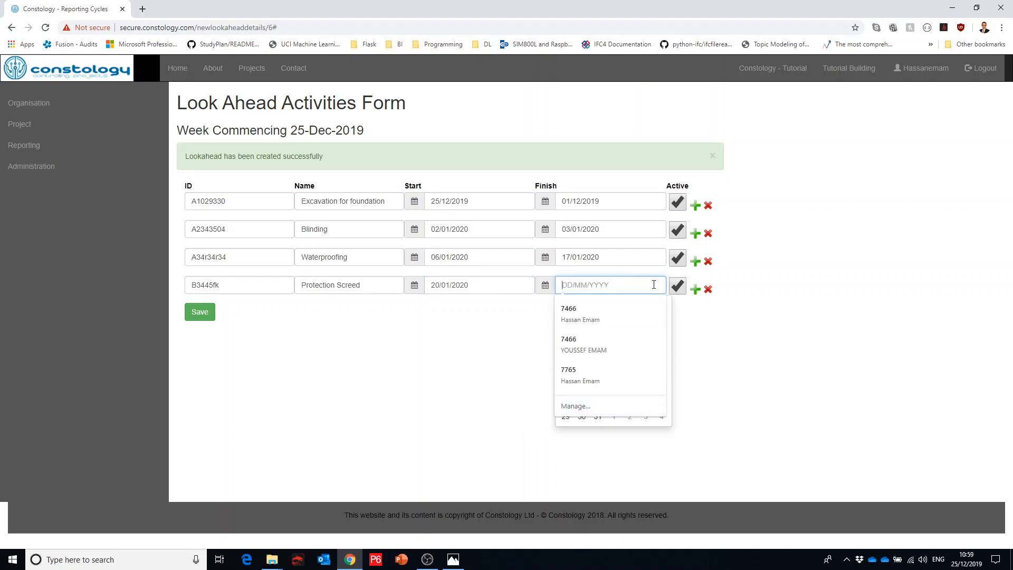
click(695, 347)
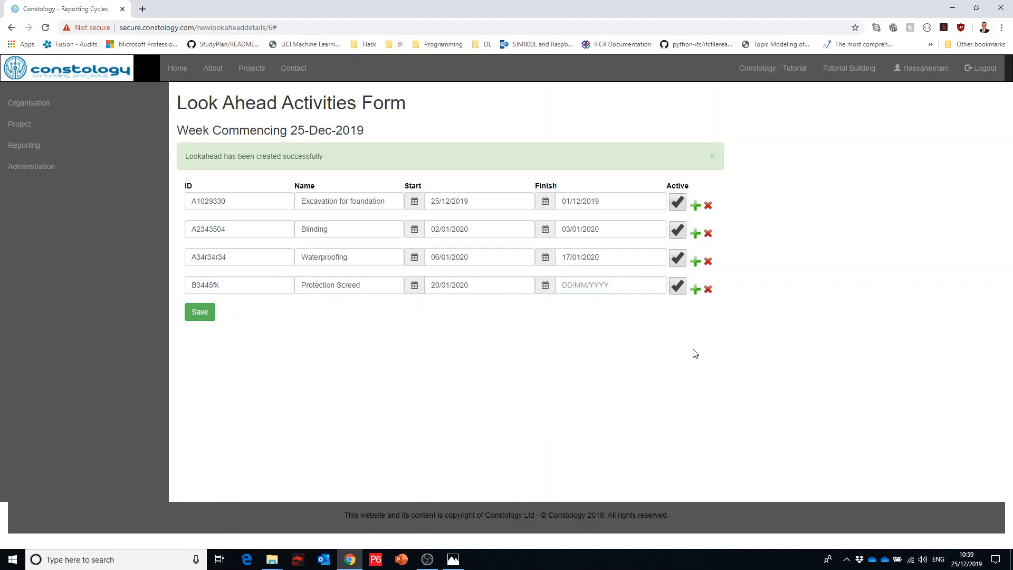
click(653, 293)
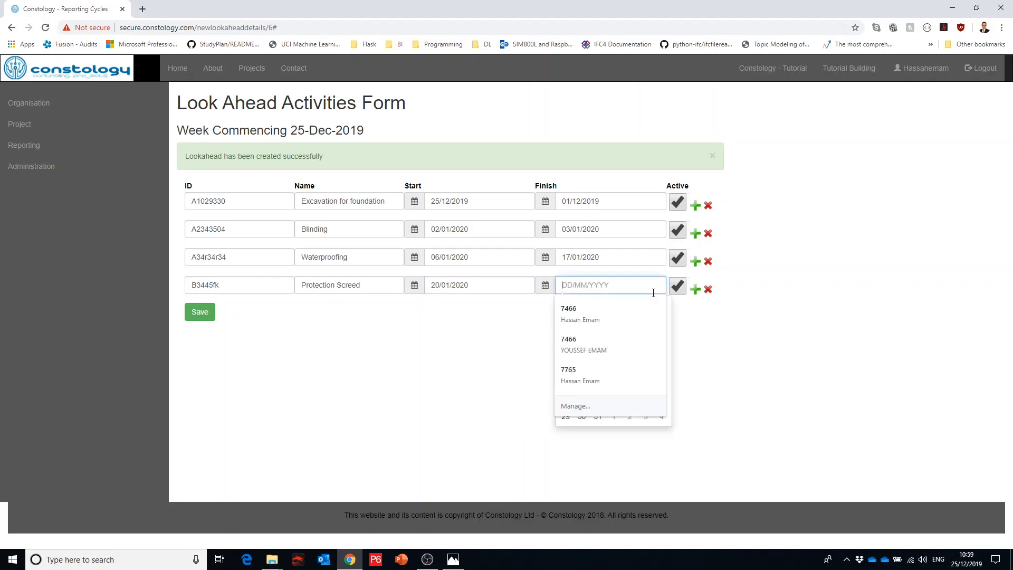
click(545, 286)
click(546, 286)
click(671, 307)
click(661, 306)
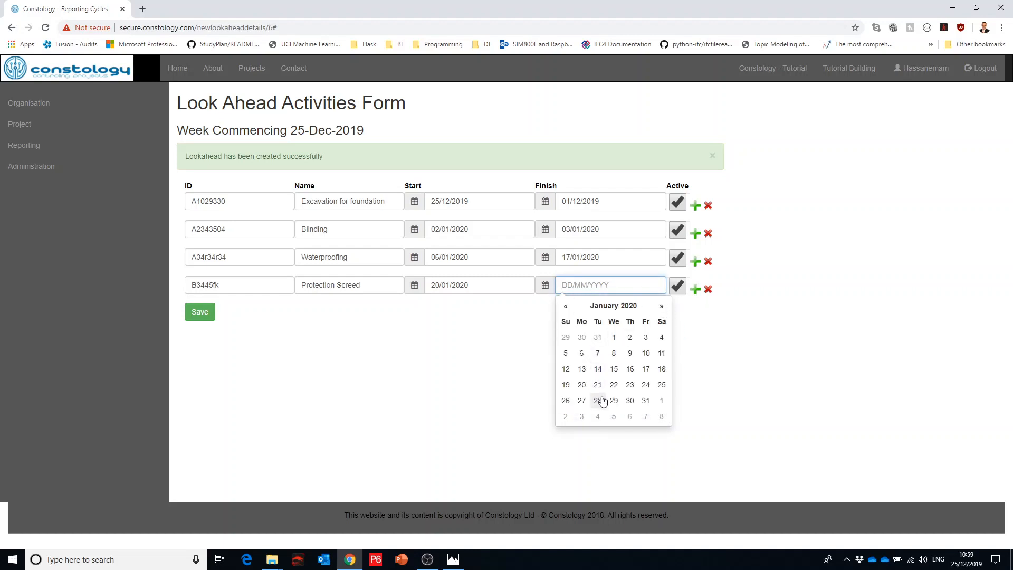
click(646, 385)
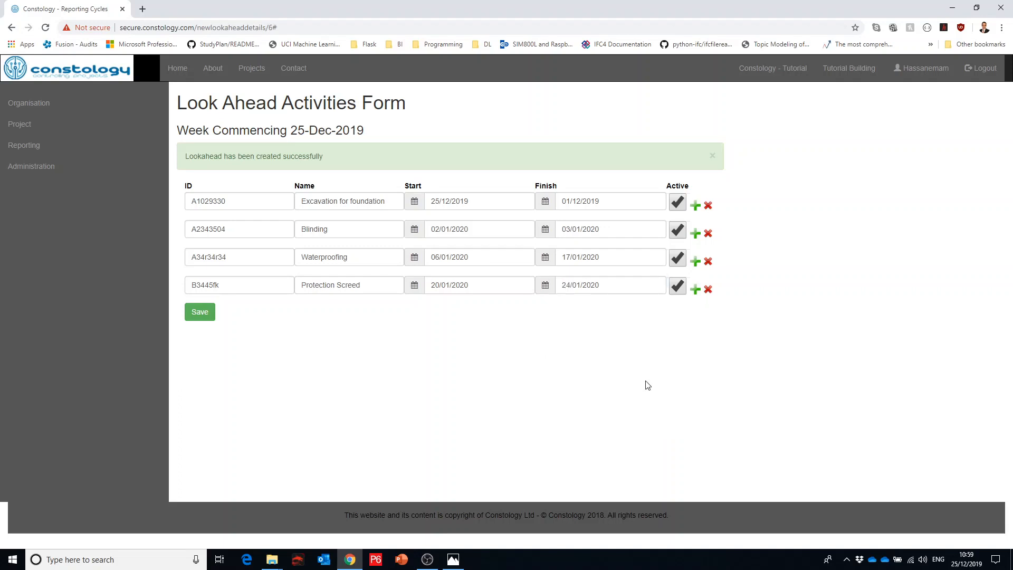
- Add a fifth activity row with ID RC546565 and the name "Rebars for Foundation"
click(695, 291)
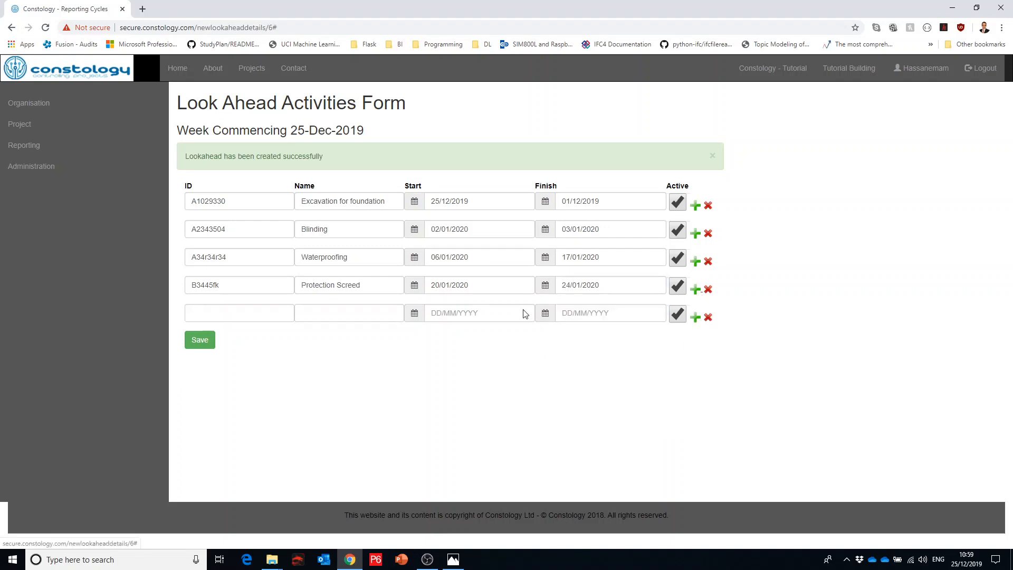
click(264, 317)
text(R)
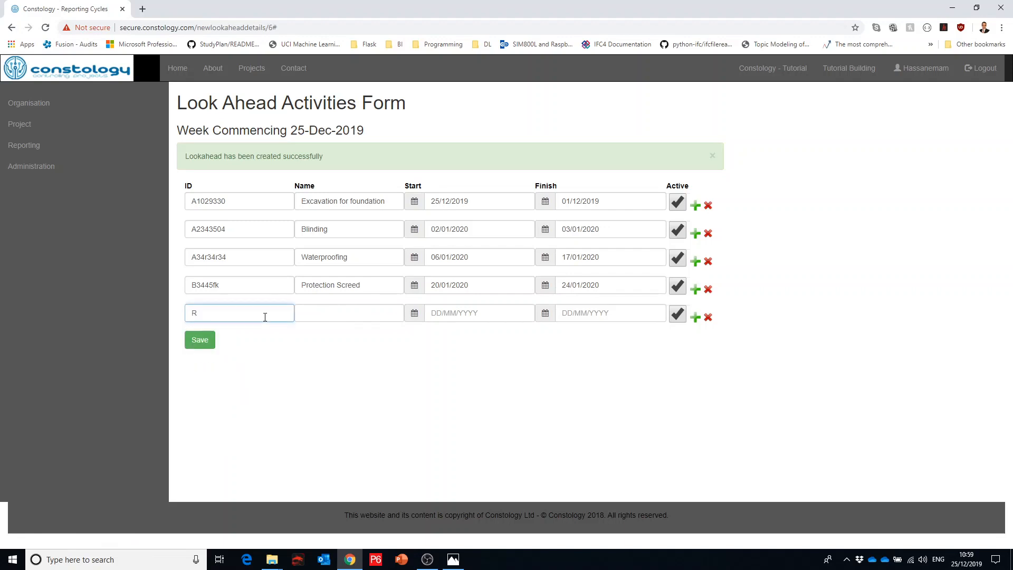
text(C546565)
key(Tab)
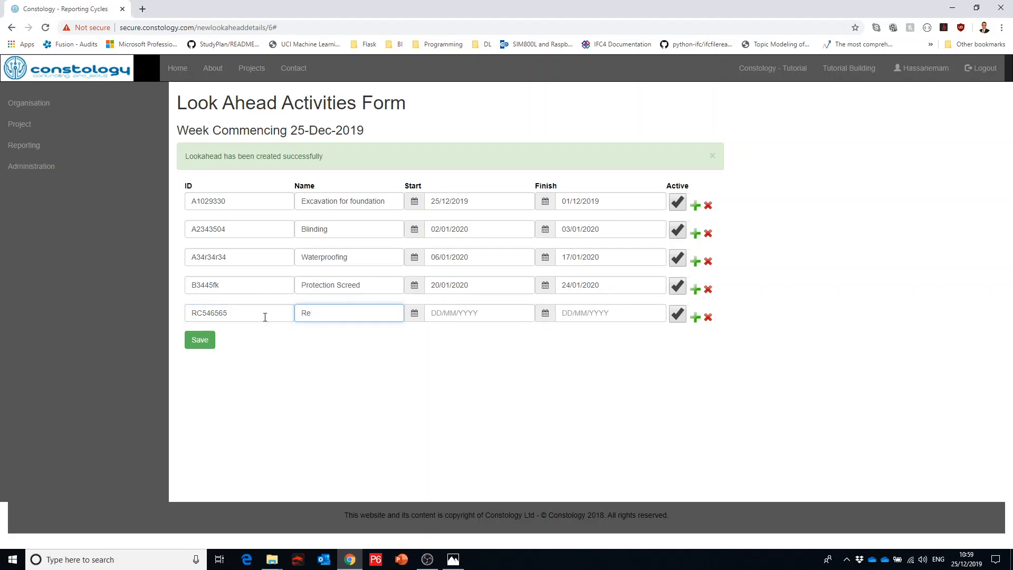
text(Rebars for Foundation)
key(Tab)
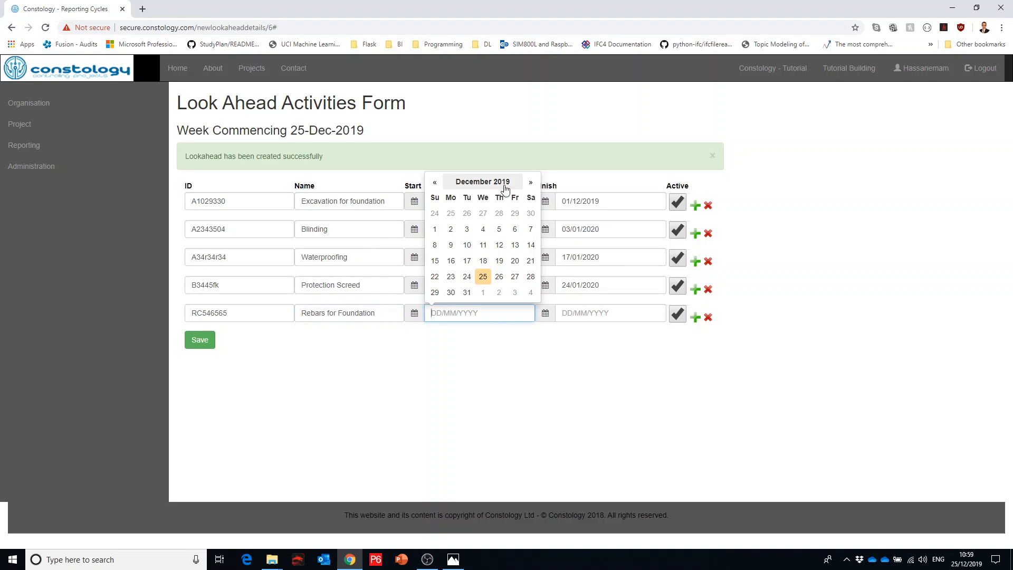
- Set the Rebars for Foundation activity to start 27/01/2020 and finish 31/01/2020, and save the lookahead activities
click(530, 182)
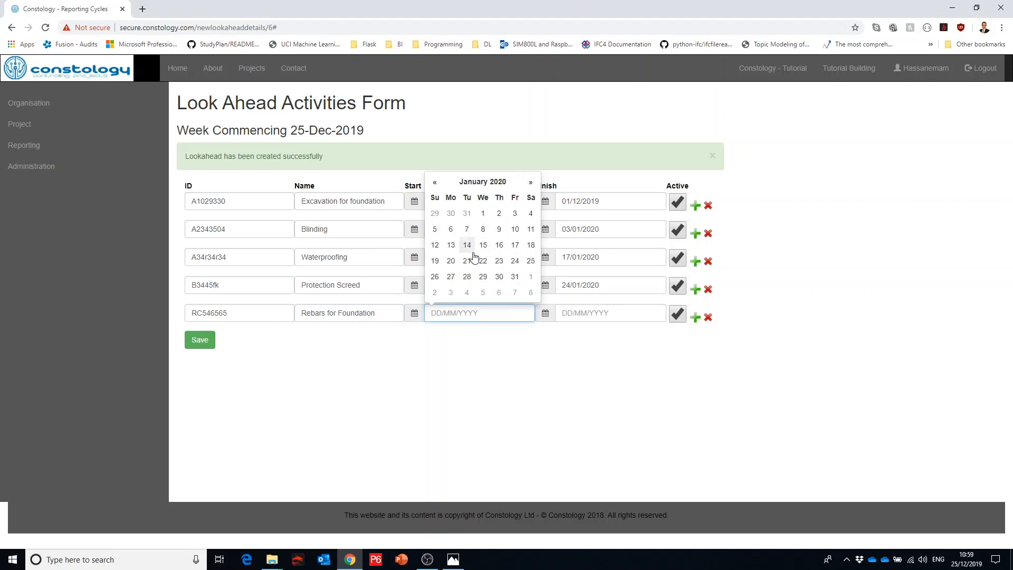
click(451, 277)
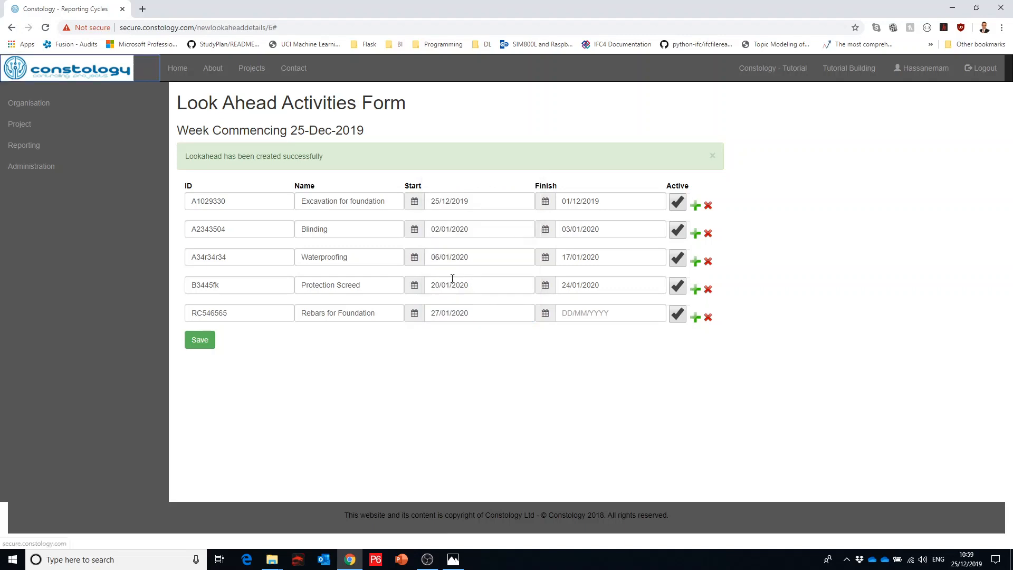
click(470, 313)
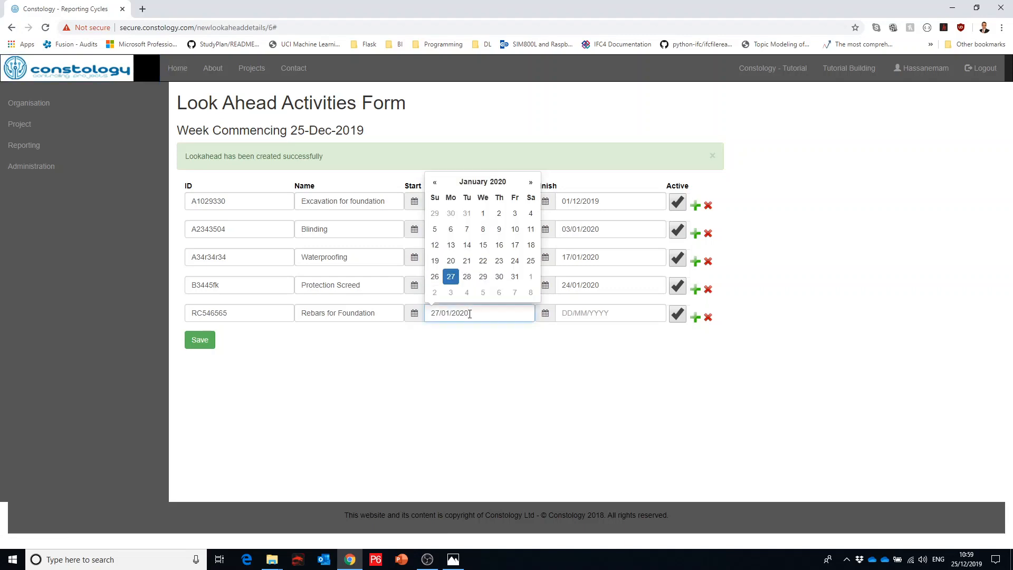
key(Tab)
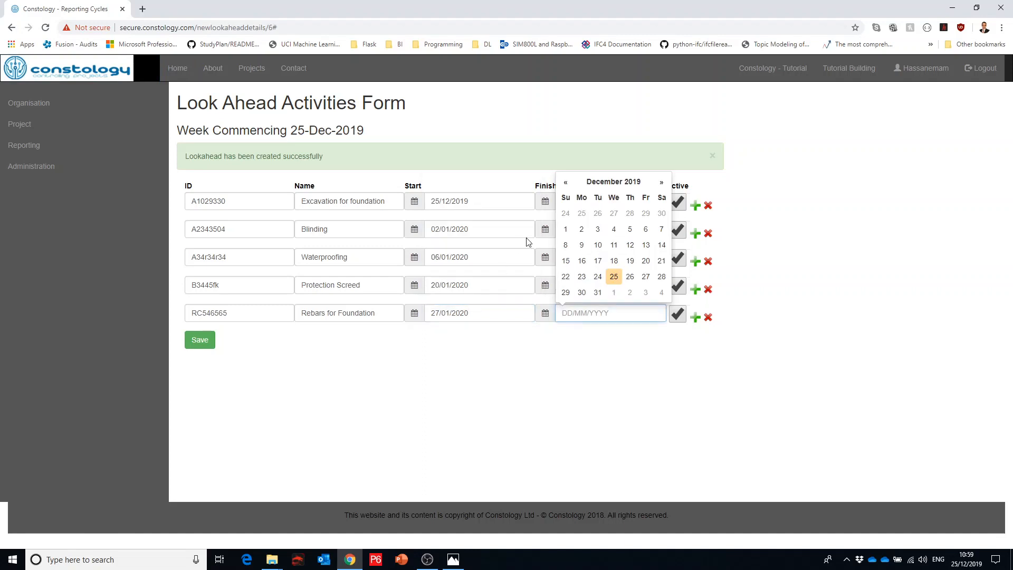
click(660, 182)
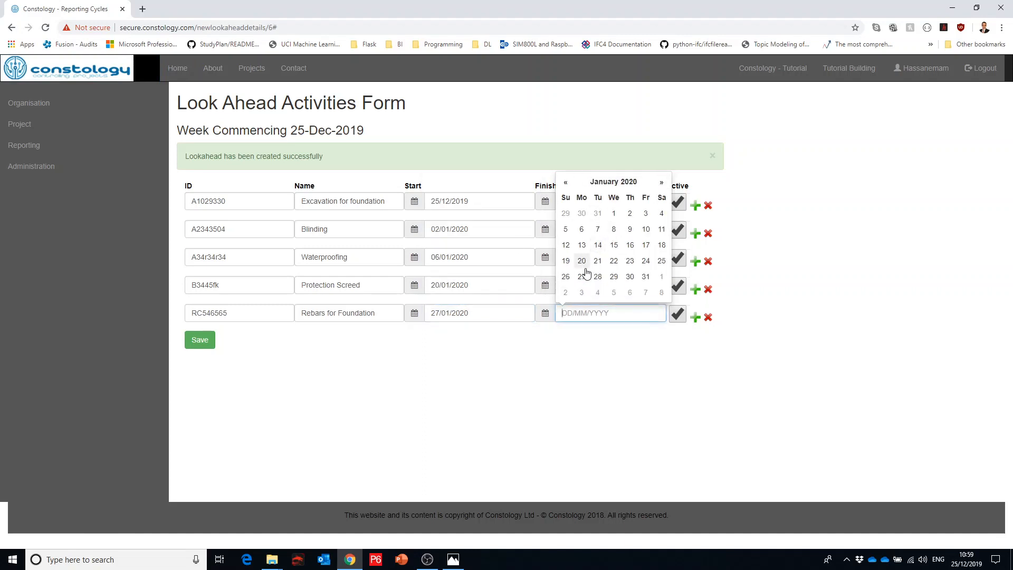
click(646, 277)
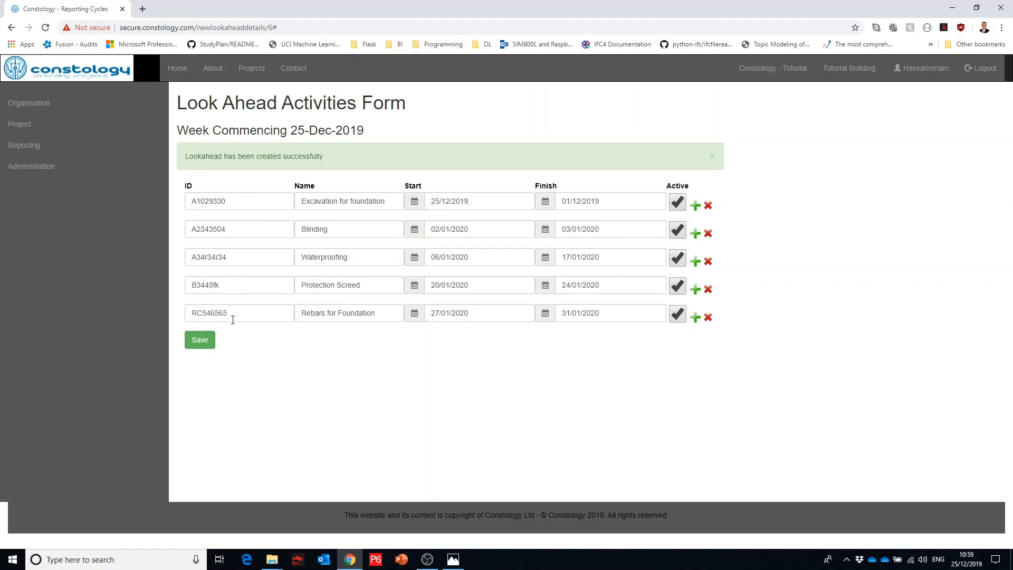
click(203, 343)
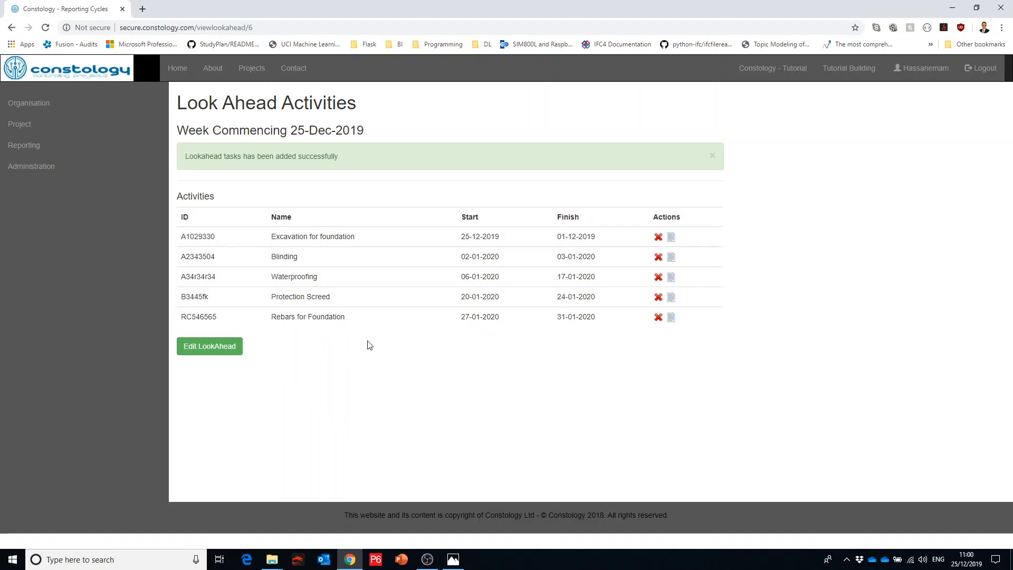
- View the saved lookahead's editing form and reopen the 25-Dec-2019 Ground Floor lookahead from the project's lookahead list
click(224, 352)
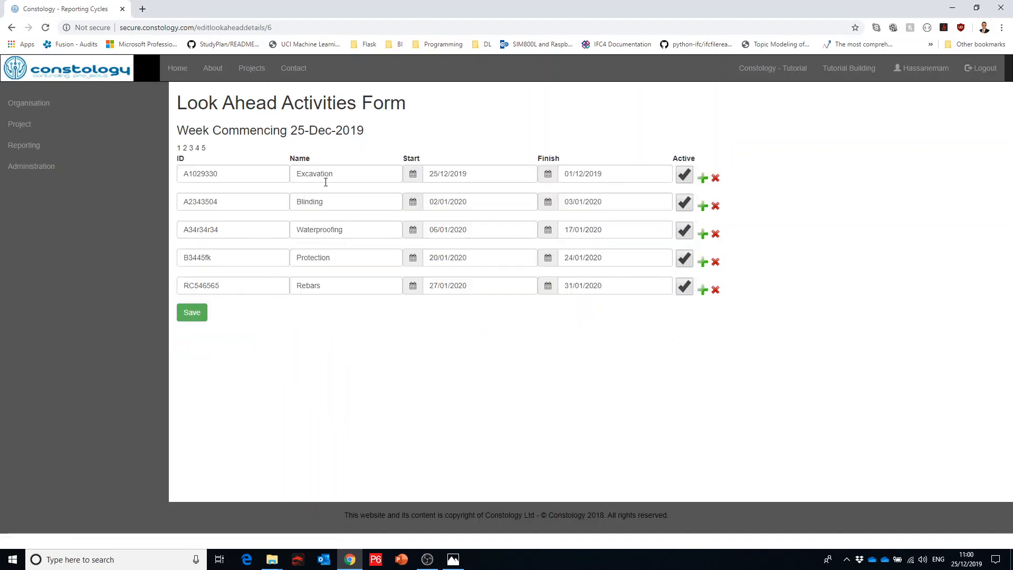
click(61, 129)
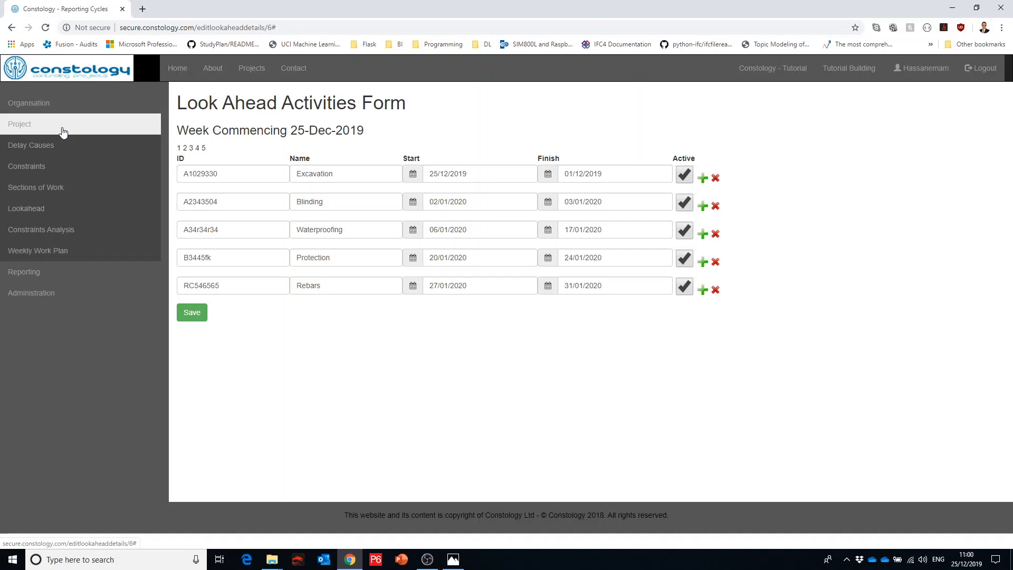
click(50, 208)
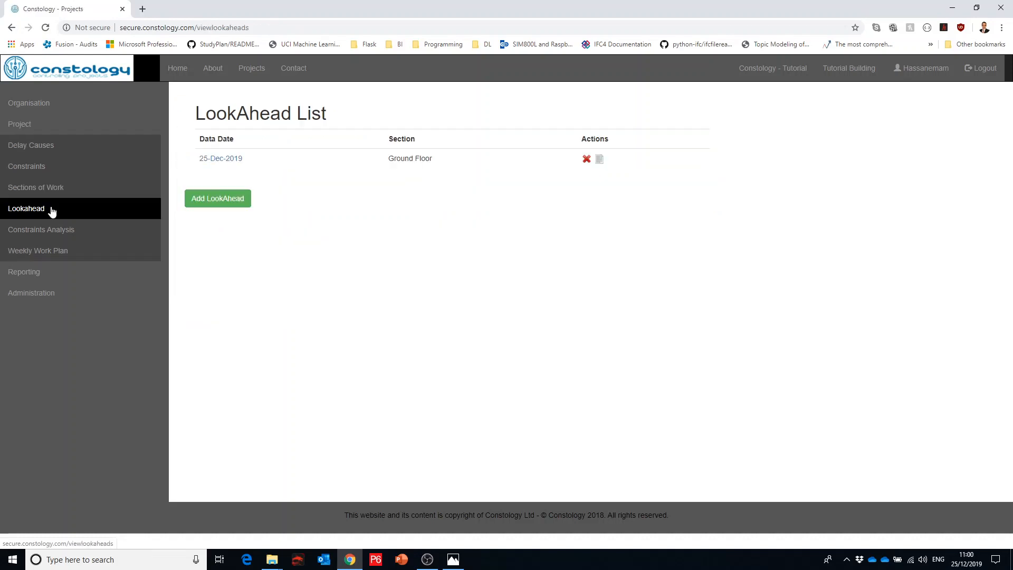
click(226, 159)
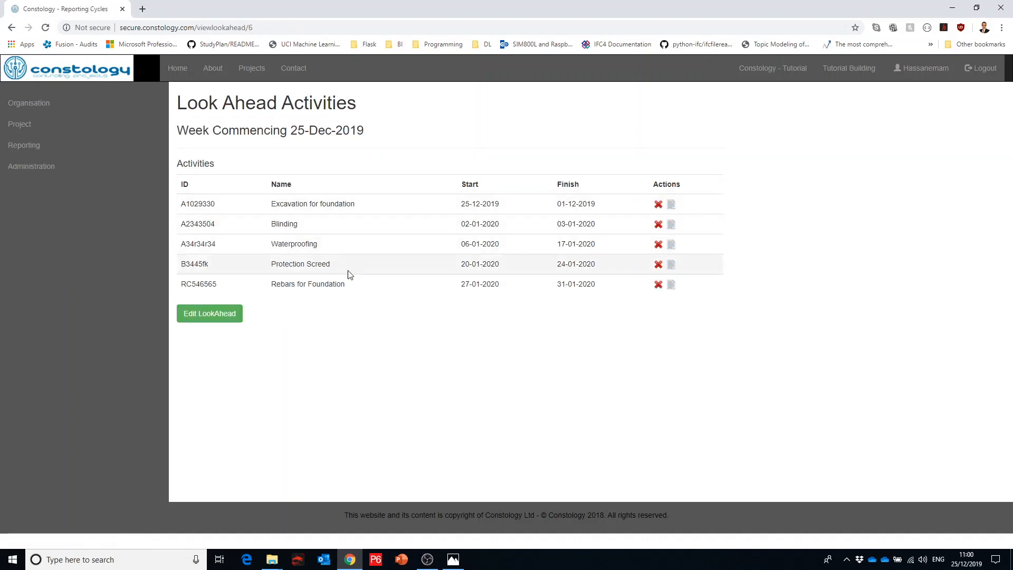
- View the editing forms of the Excavation for foundation activity and of the whole lookahead, returning to the activities overview
click(672, 206)
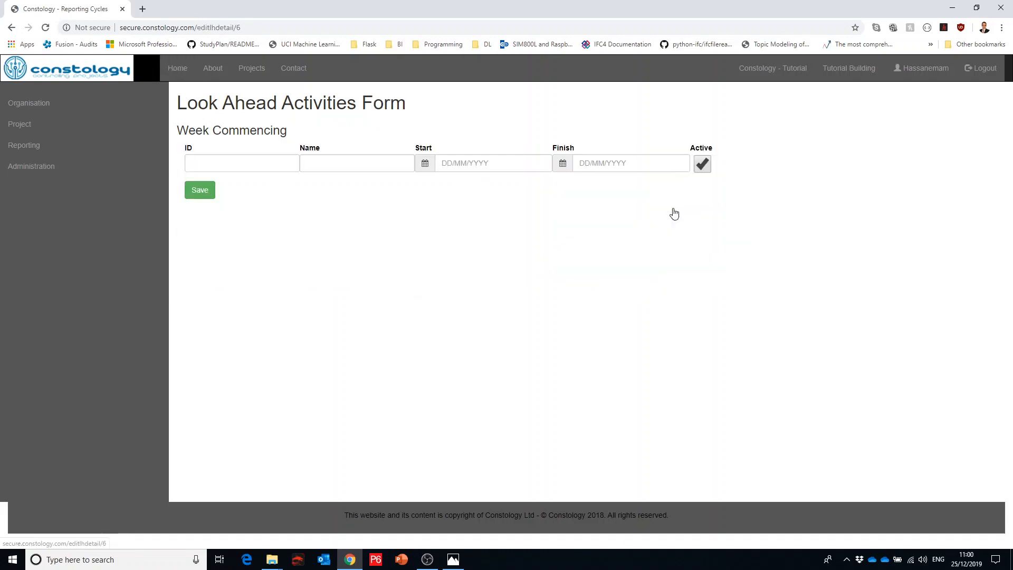
click(12, 27)
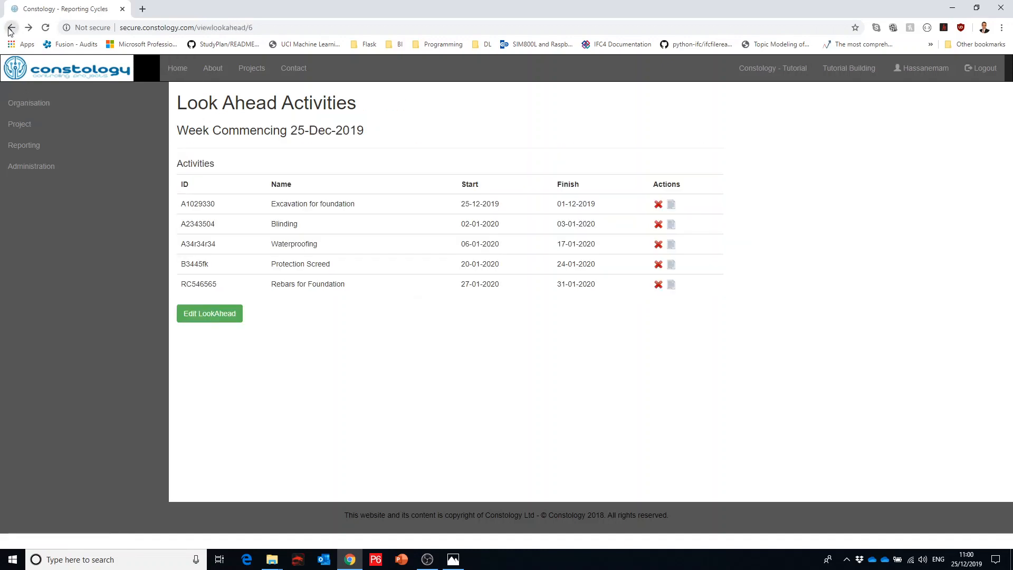
click(199, 313)
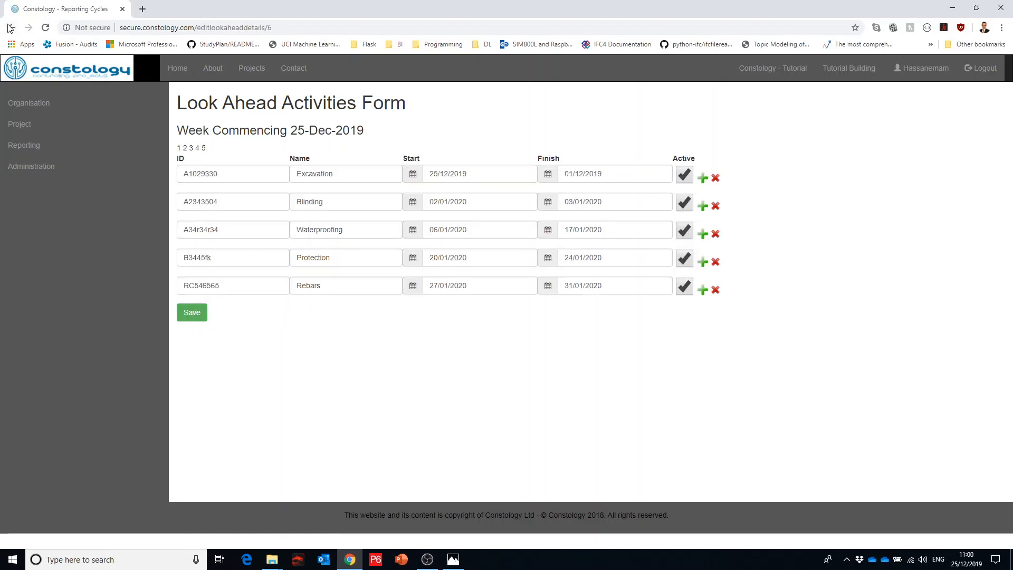
key(alt+Left)
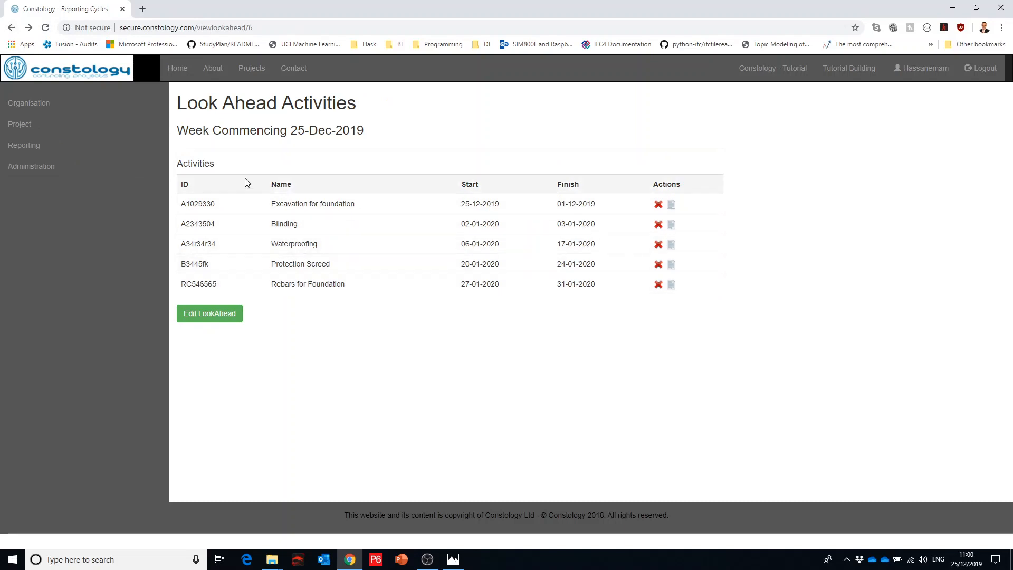
- Show the pages available for the project
click(66, 126)
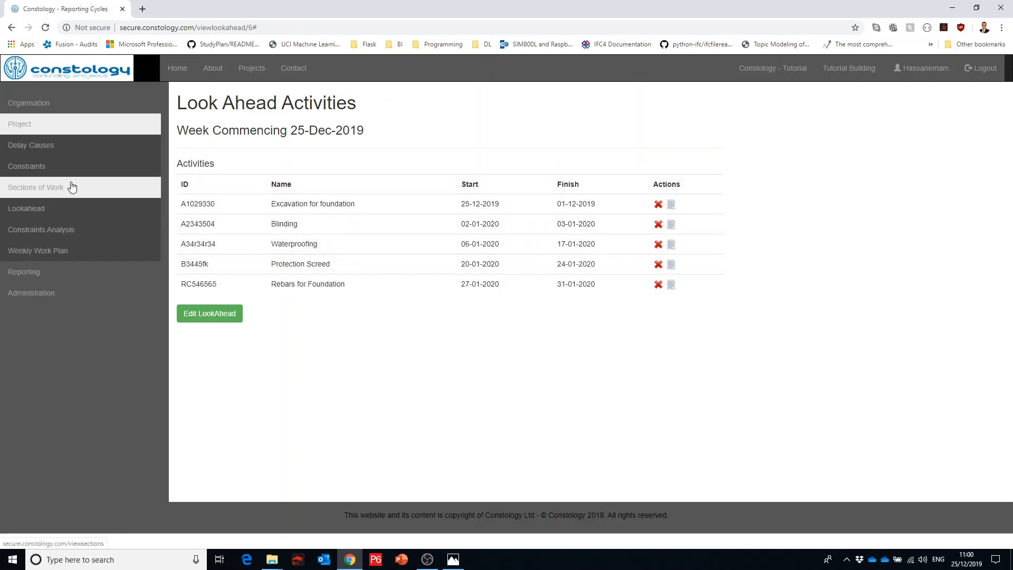